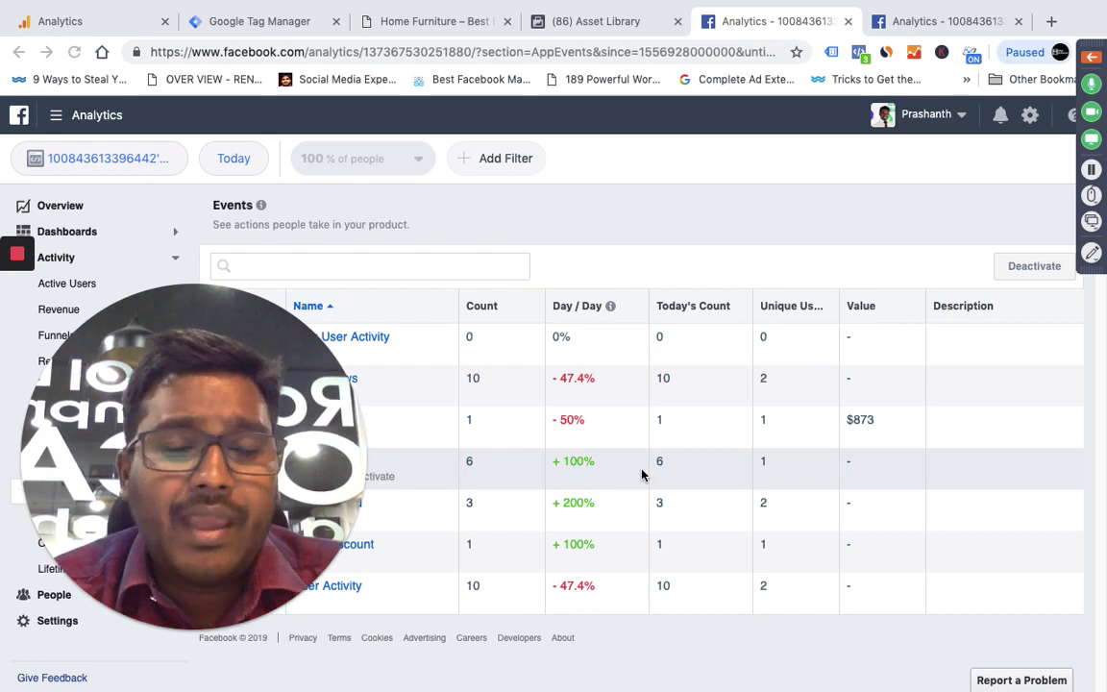
# Step: Switch to Google Tag Manager and review the tags in the Default Workspace
pyautogui.click(293, 23)
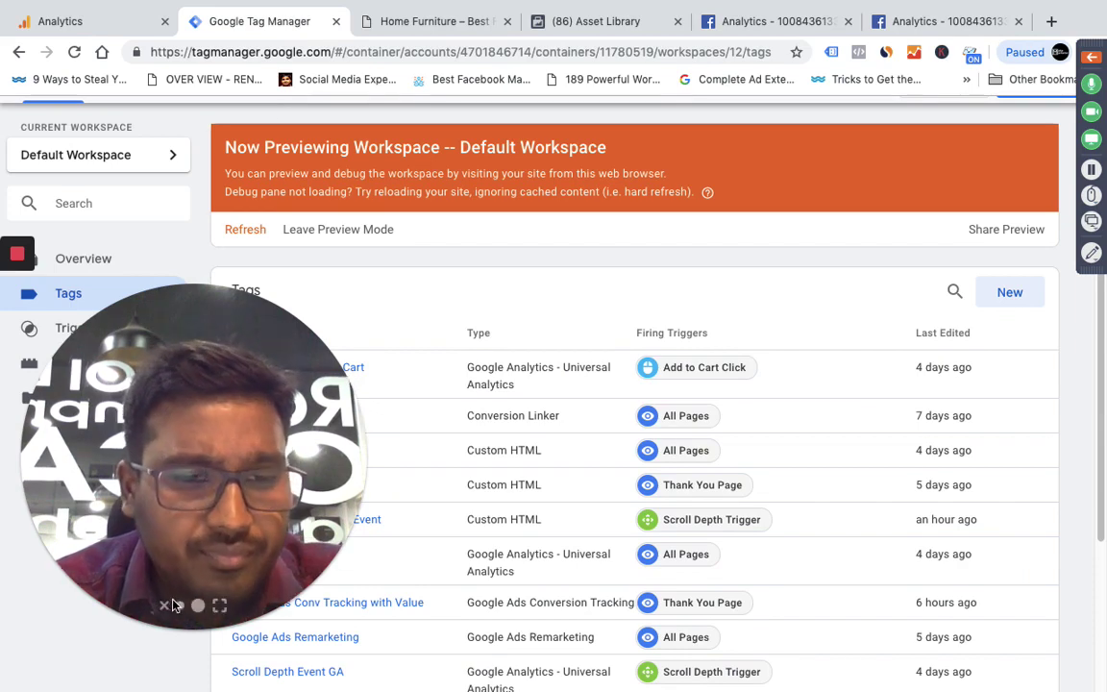
pyautogui.click(180, 610)
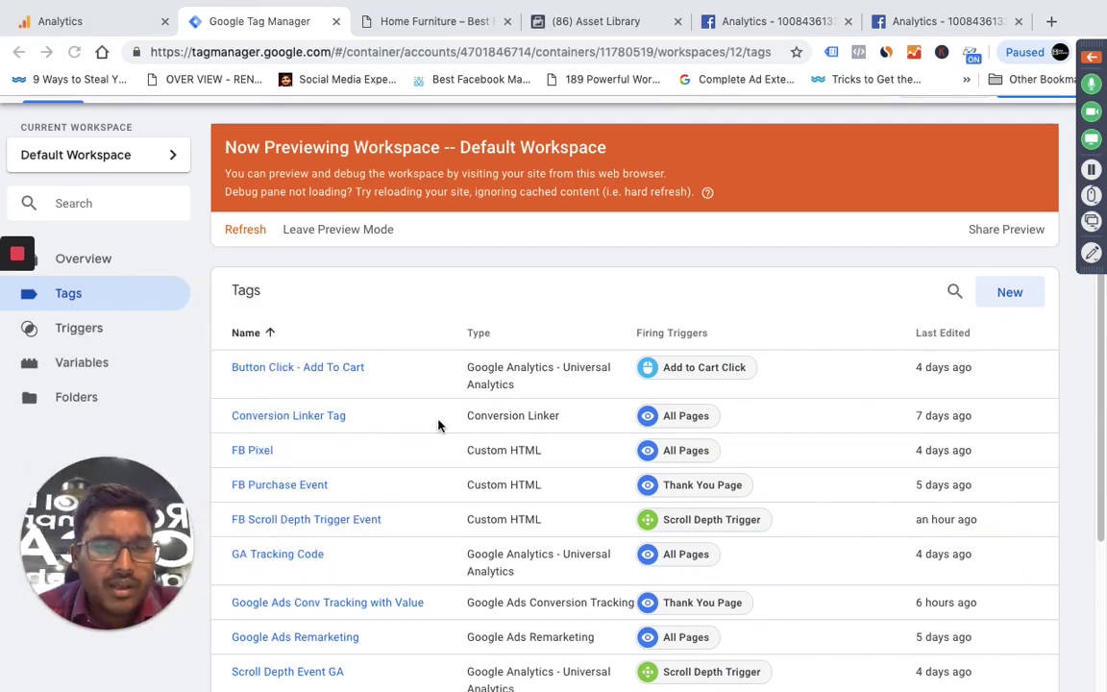
pyautogui.scroll(-2, 438, 425)
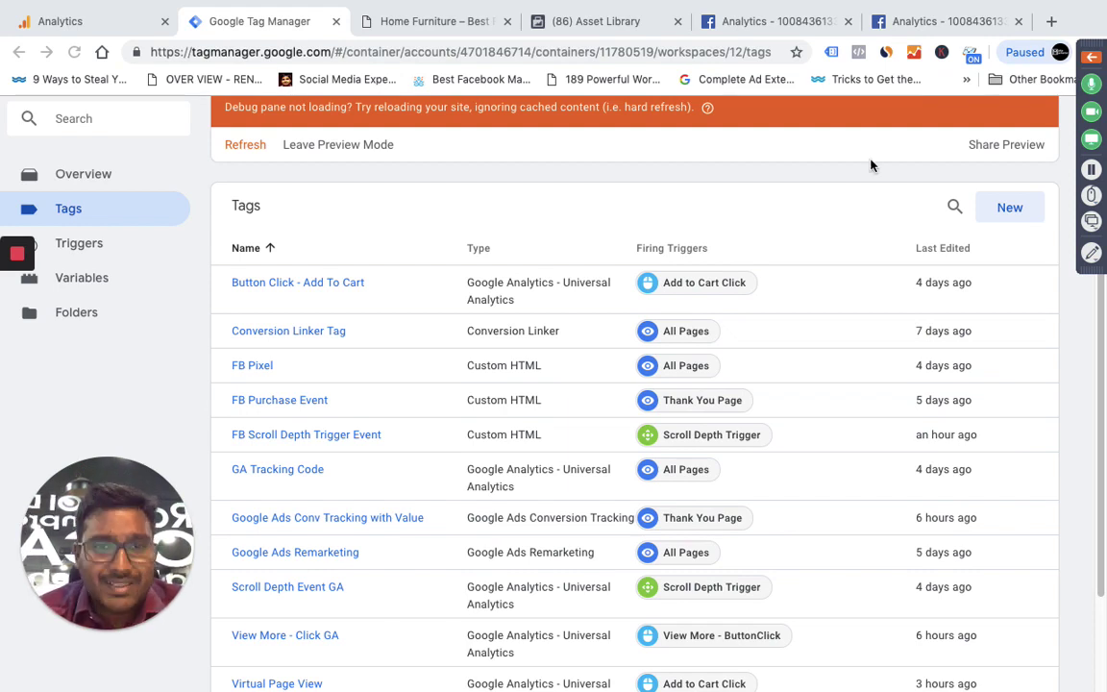
# Step: On the makemarketer.website home page, inspect the first PageView event and its referrer parameter with Facebook Pixel Helper
pyautogui.click(460, 22)
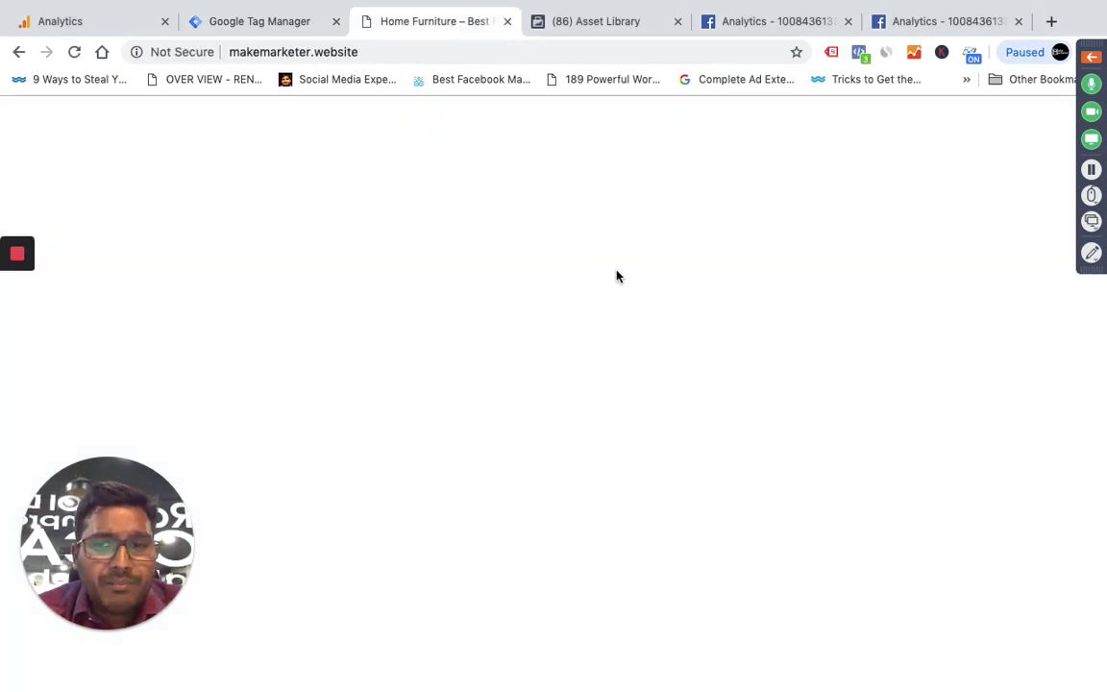
pyautogui.click(860, 54)
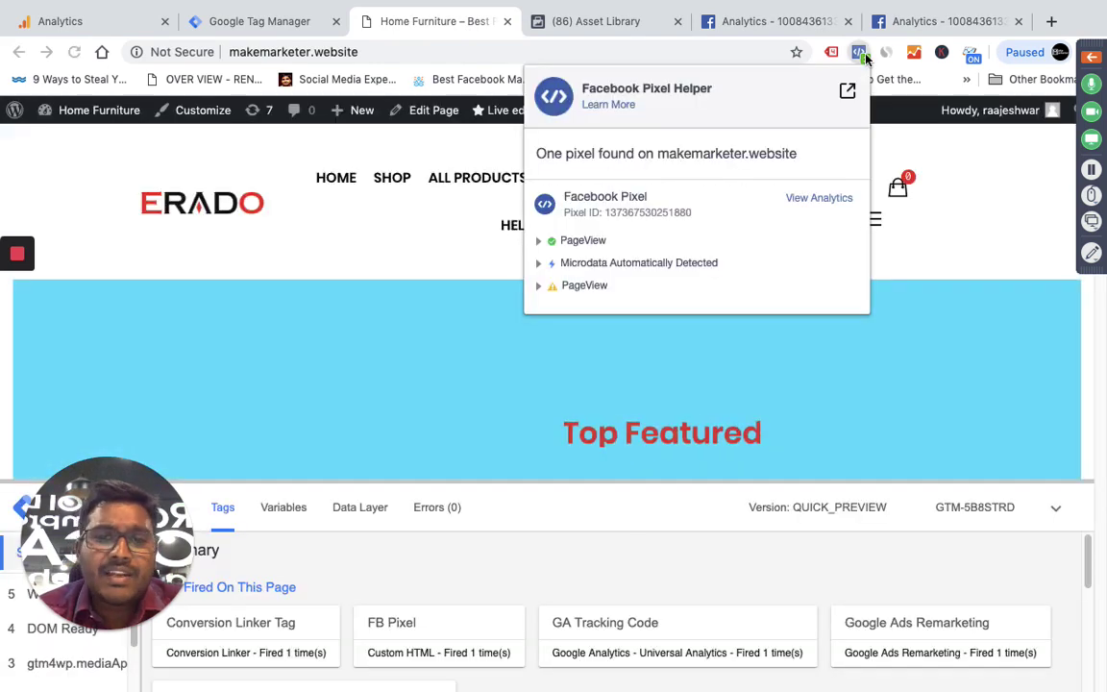
pyautogui.click(591, 243)
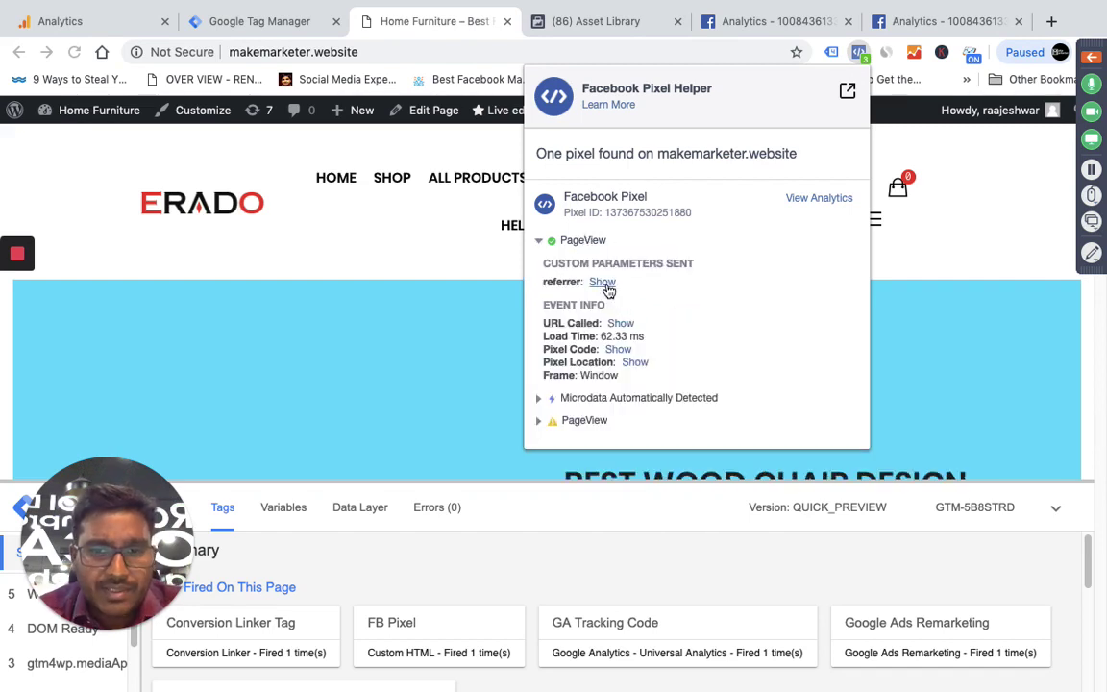
pyautogui.click(604, 283)
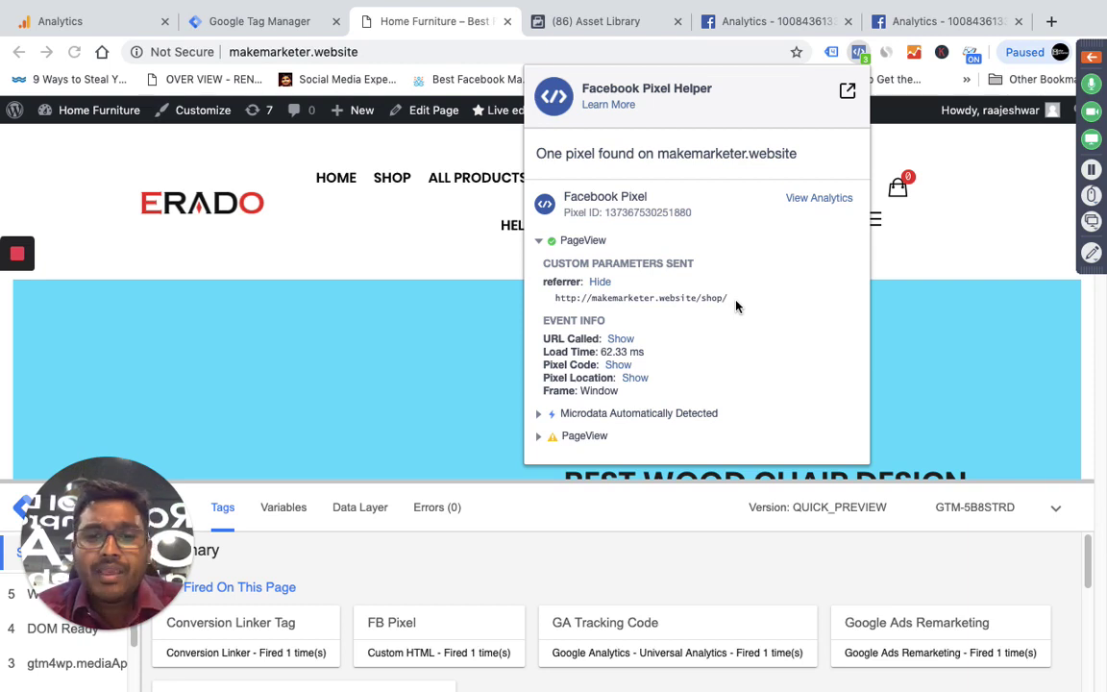
pyautogui.click(540, 241)
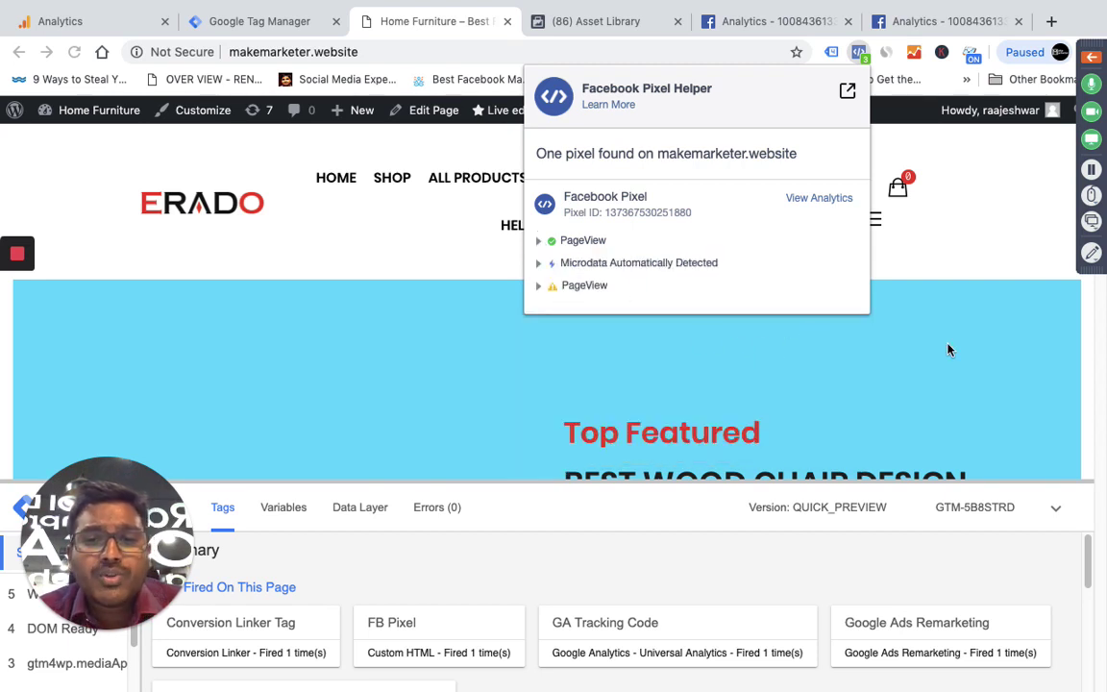
# Step: Browse down to the home page's best-seller products and inspect the first scrollDepth event's parameters in Facebook Pixel Helper
pyautogui.scroll(-5, 947, 350)
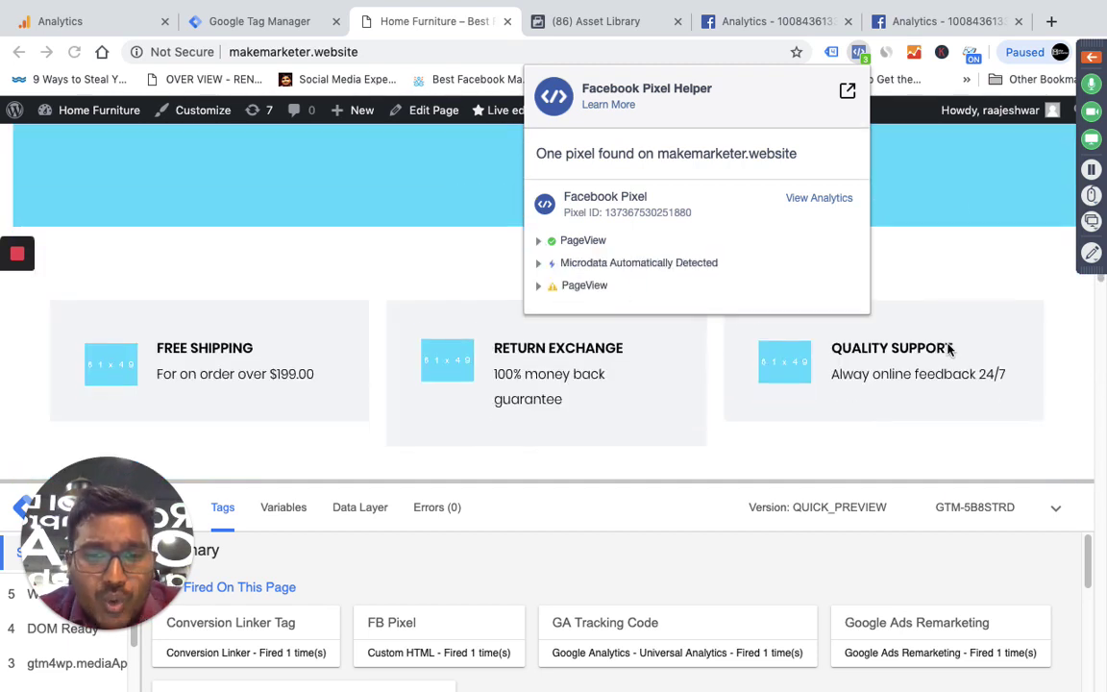
pyautogui.scroll(-7, 948, 350)
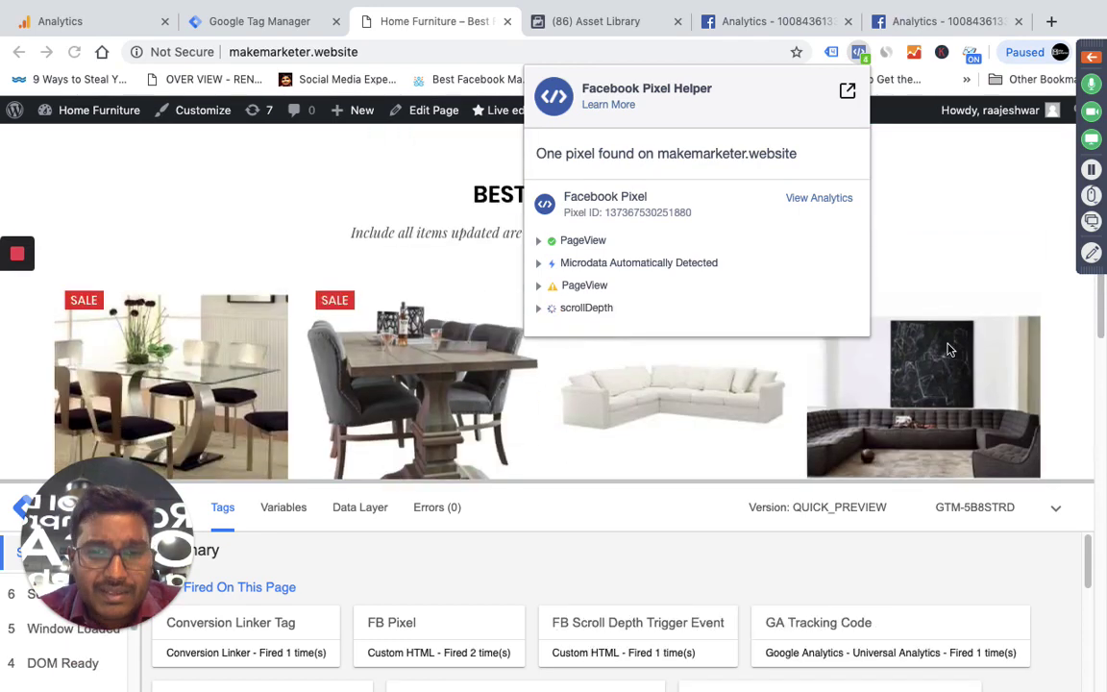
pyautogui.scroll(-2, 948, 350)
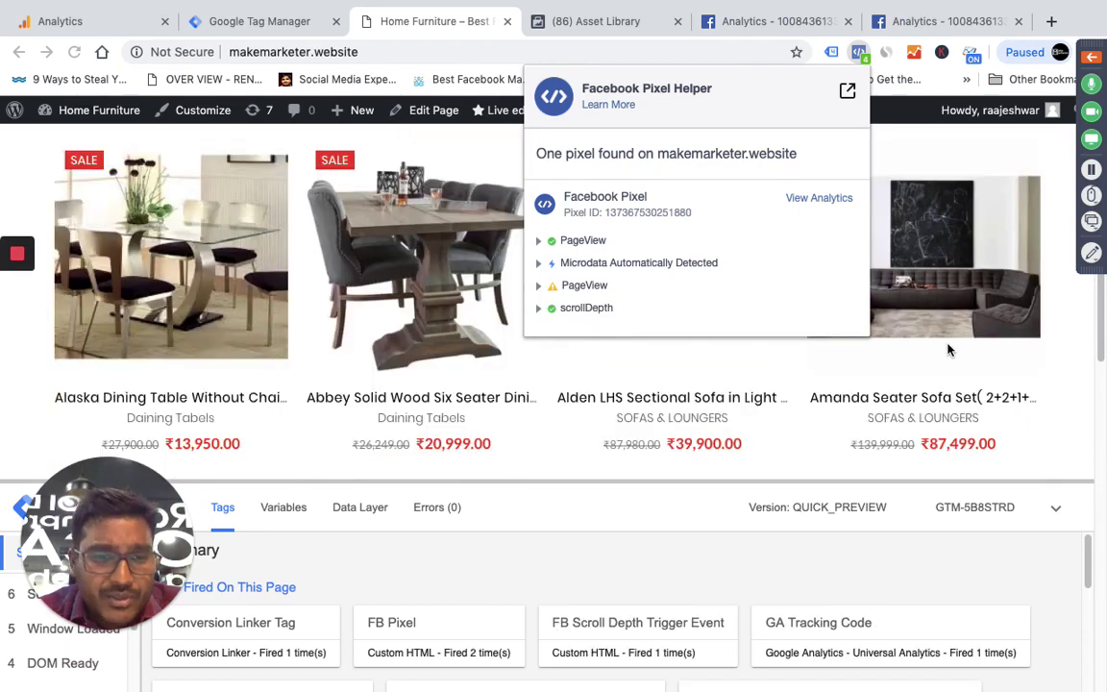
pyautogui.click(948, 349)
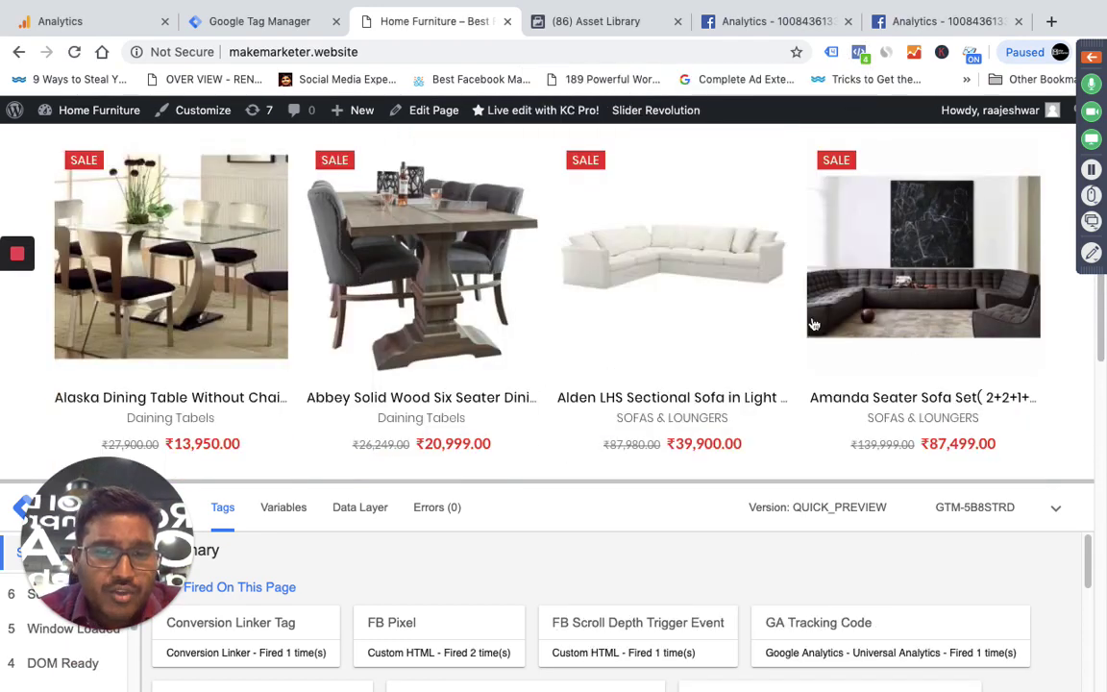
pyautogui.click(859, 52)
pyautogui.click(540, 310)
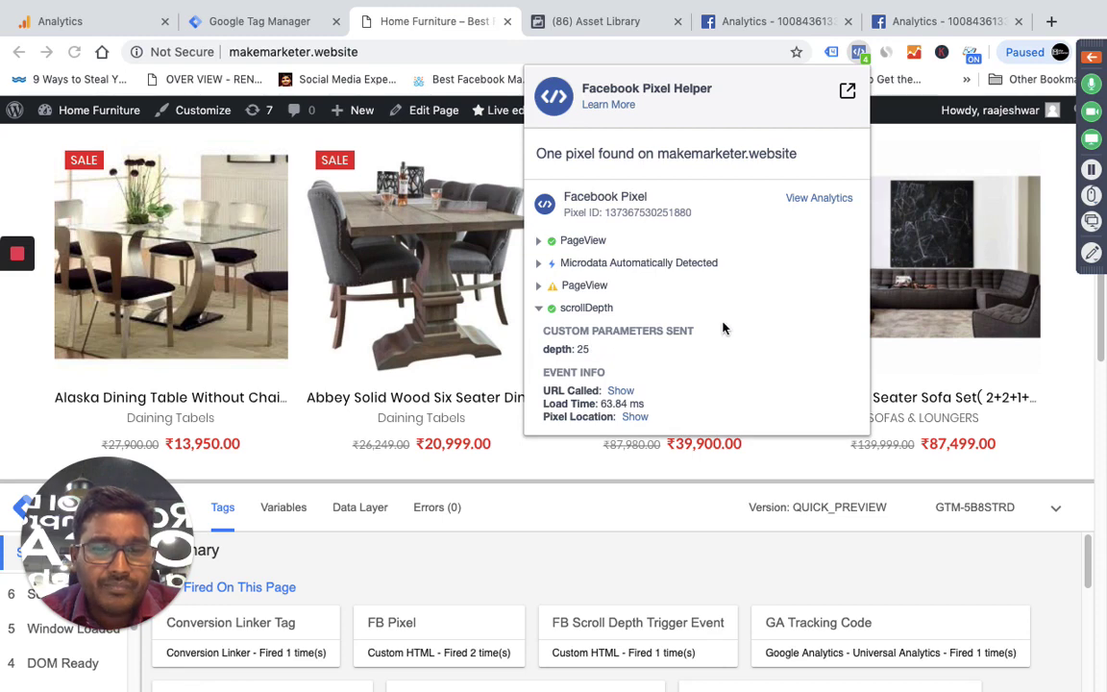
pyautogui.click(983, 144)
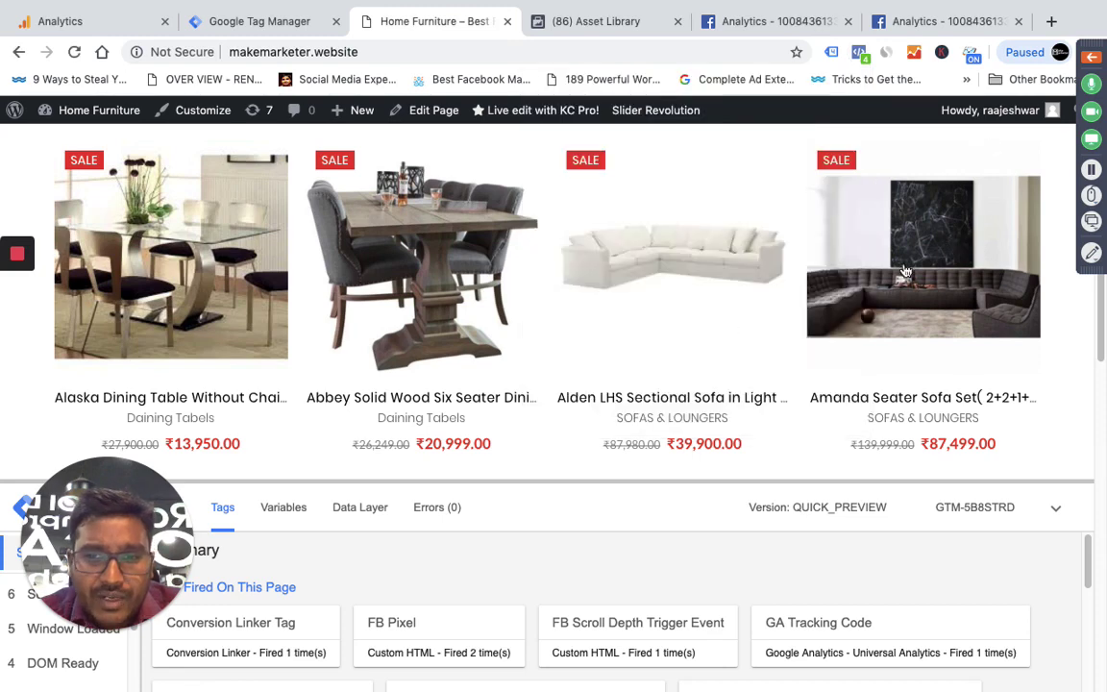
# Step: Browse on to the Featured Product section and inspect the second scrollDepth event's parameters in Facebook Pixel Helper
pyautogui.scroll(5, 904, 266)
pyautogui.scroll(-3, 906, 263)
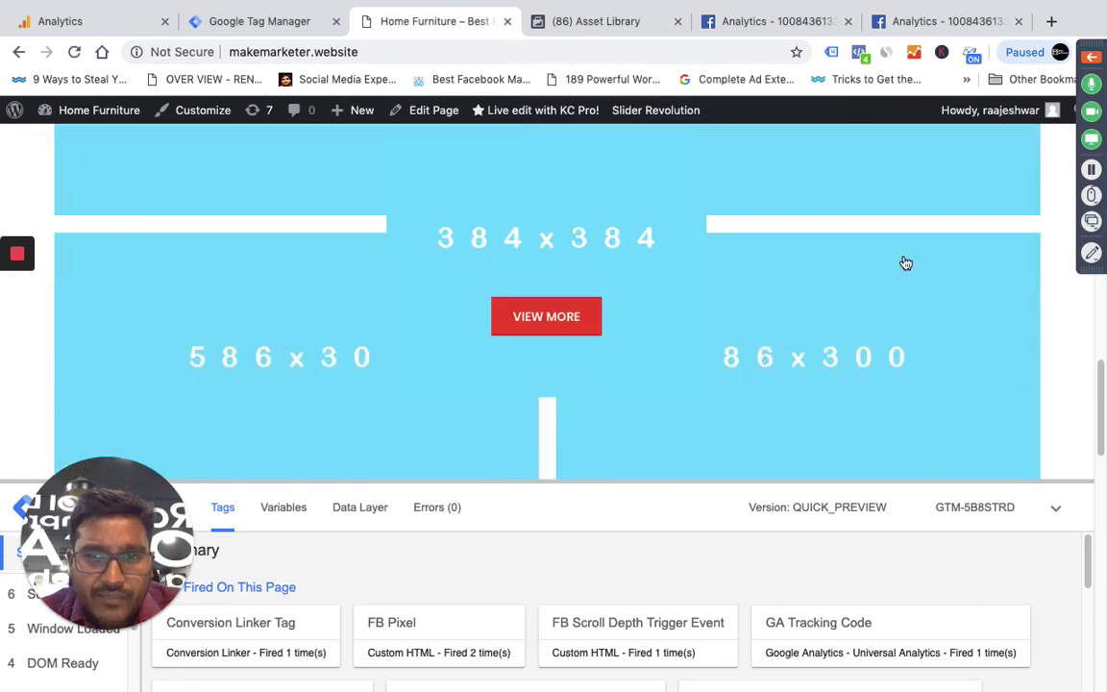
pyautogui.scroll(-7, 906, 263)
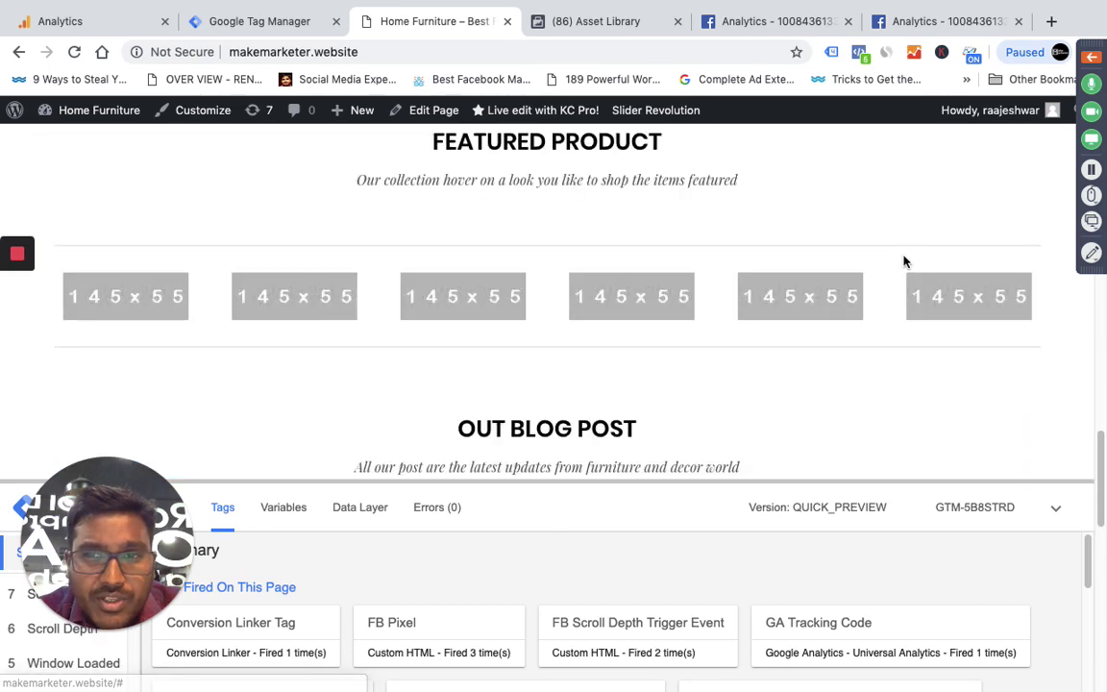
pyautogui.scroll(-1, 904, 261)
pyautogui.click(858, 51)
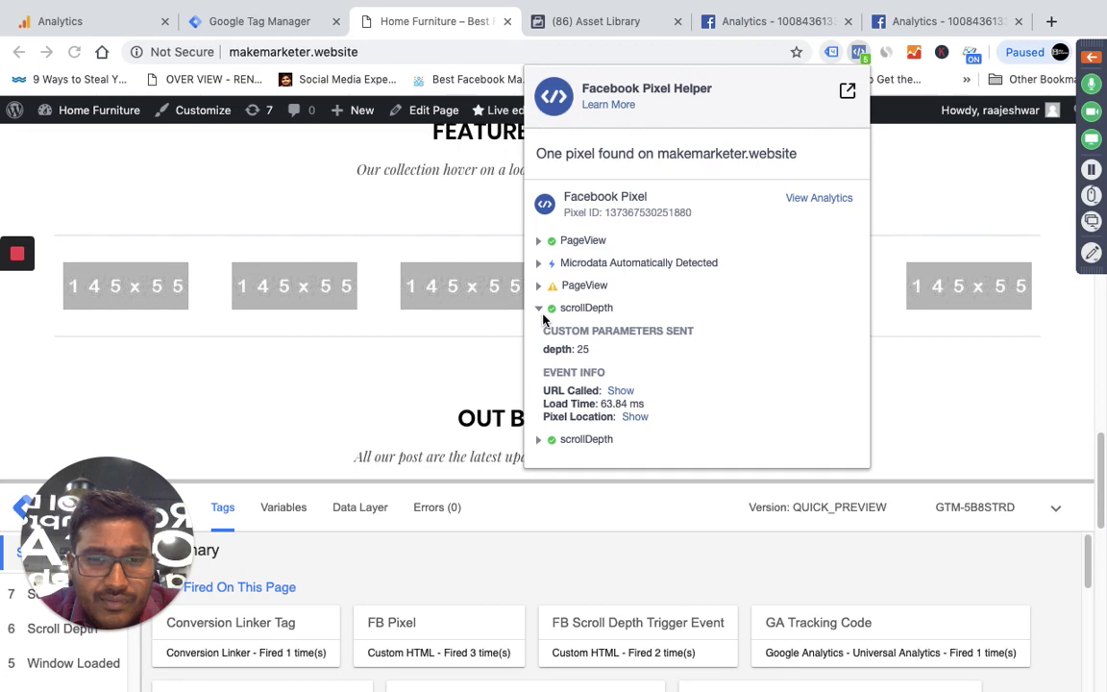
pyautogui.click(542, 310)
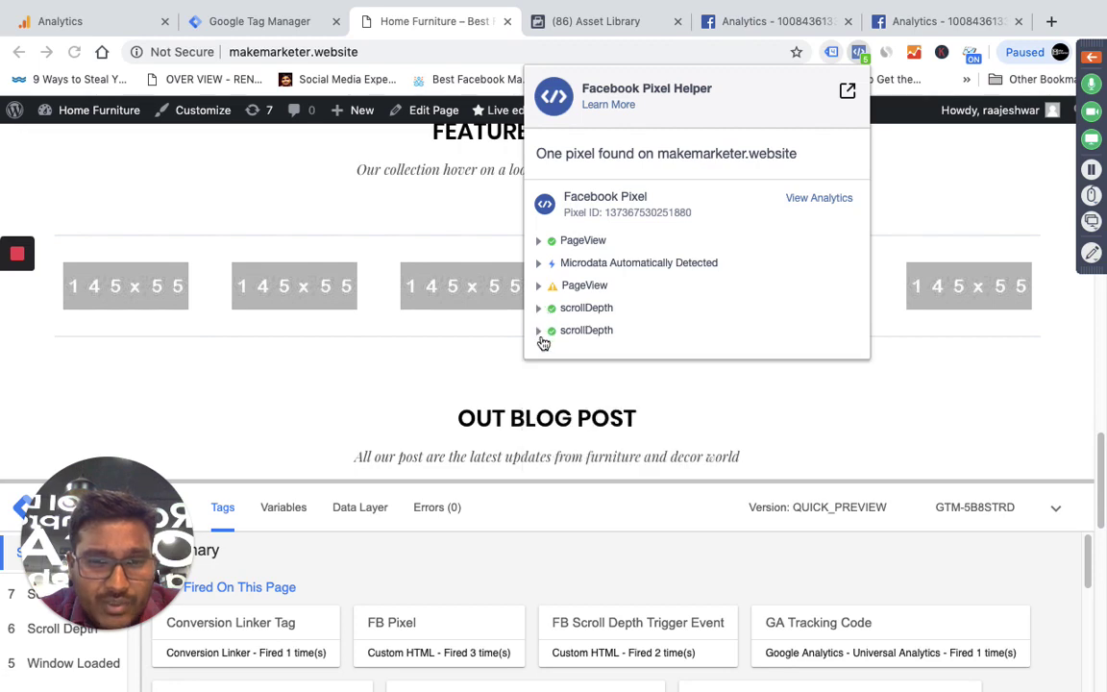
pyautogui.click(540, 331)
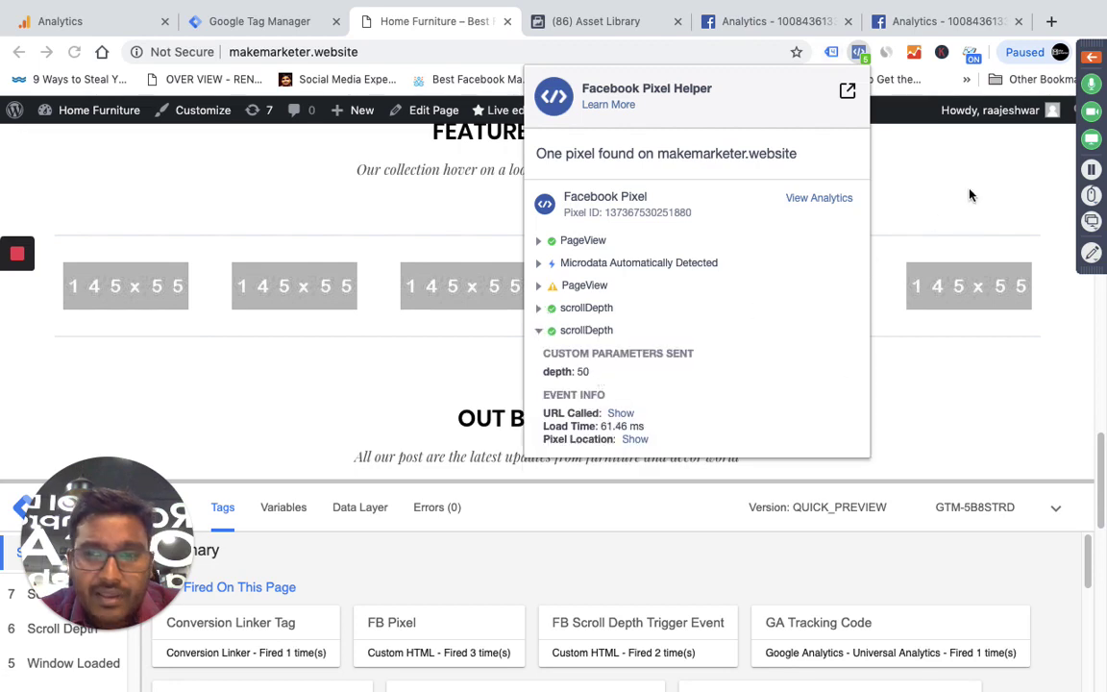
# Step: Browse to the home page's footer and inspect the depth parameters of the last two scrollDepth events in Facebook Pixel Helper
pyautogui.click(926, 247)
pyautogui.scroll(-15, 927, 247)
pyautogui.scroll(-2, 927, 247)
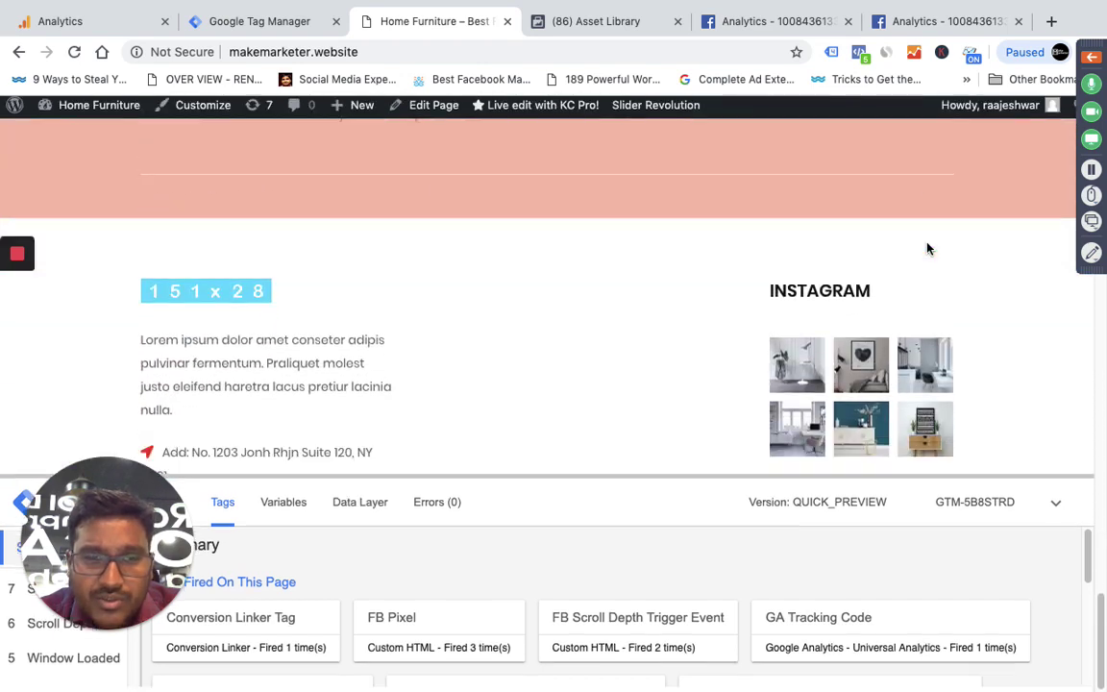
pyautogui.click(863, 58)
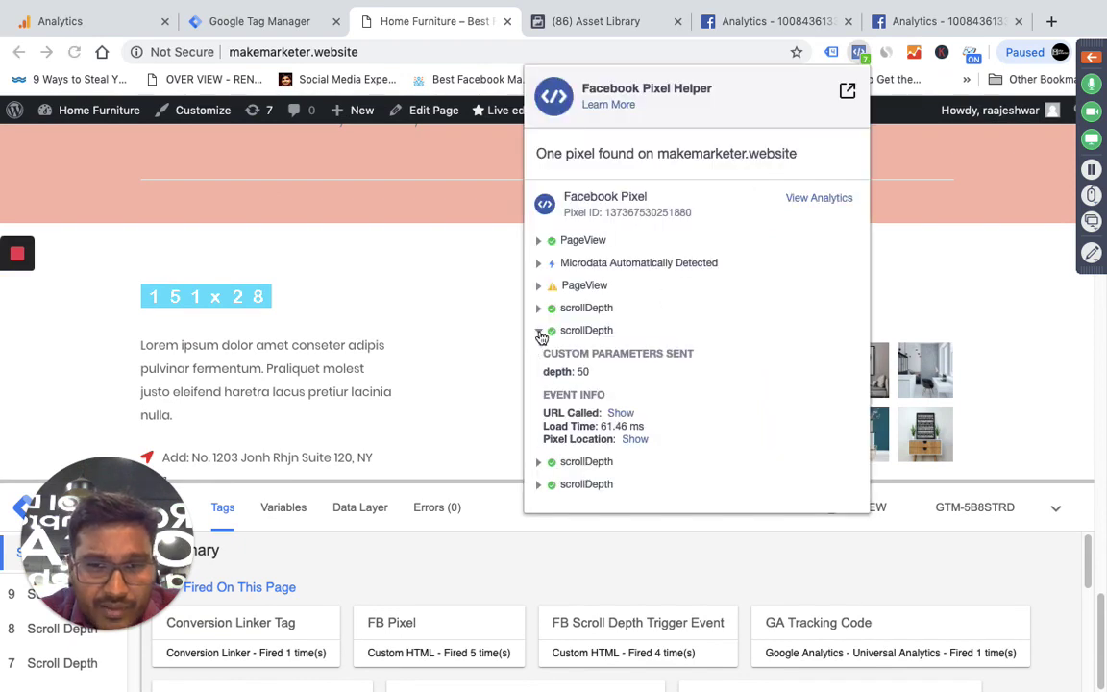
pyautogui.click(540, 332)
pyautogui.click(538, 356)
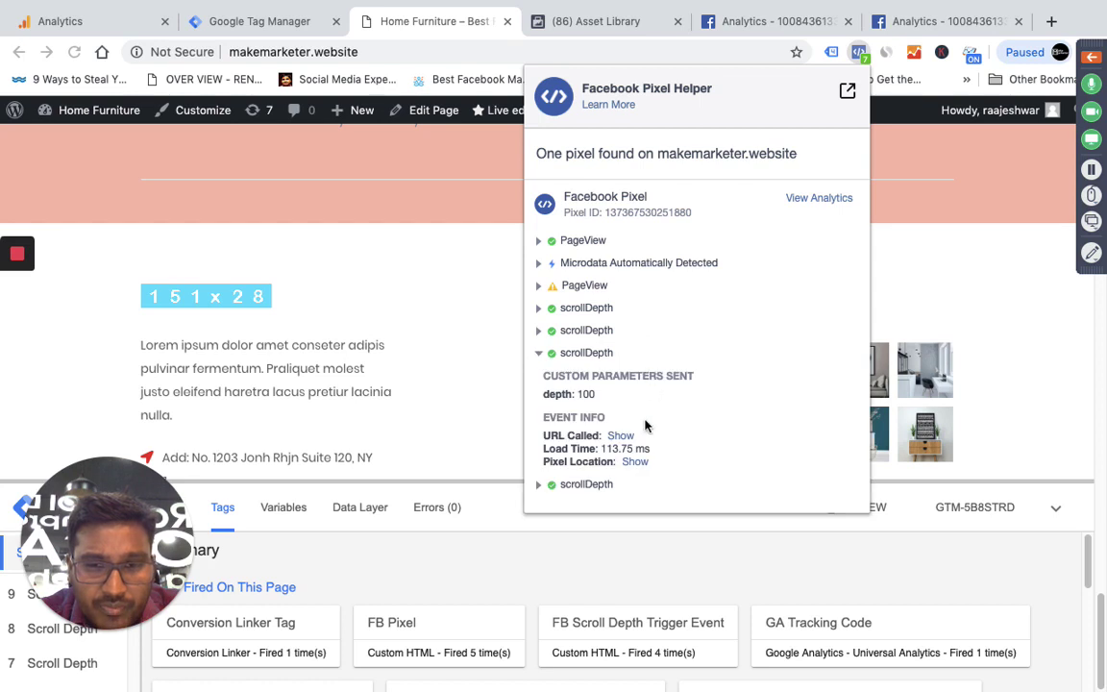
pyautogui.click(540, 485)
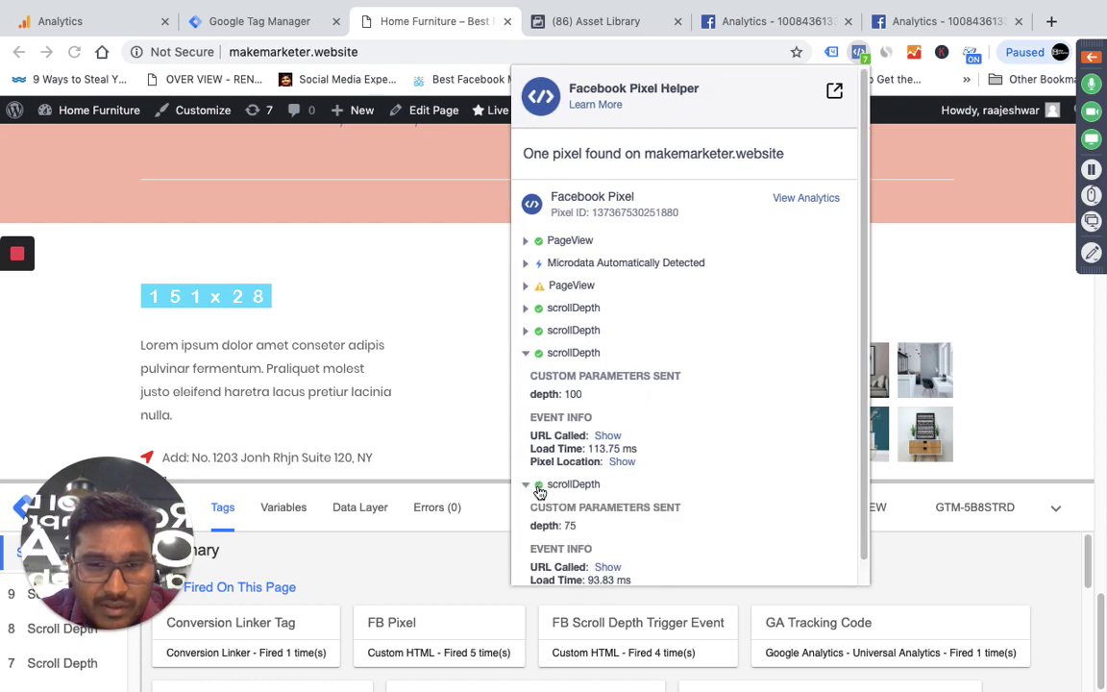
pyautogui.scroll(-1, 652, 503)
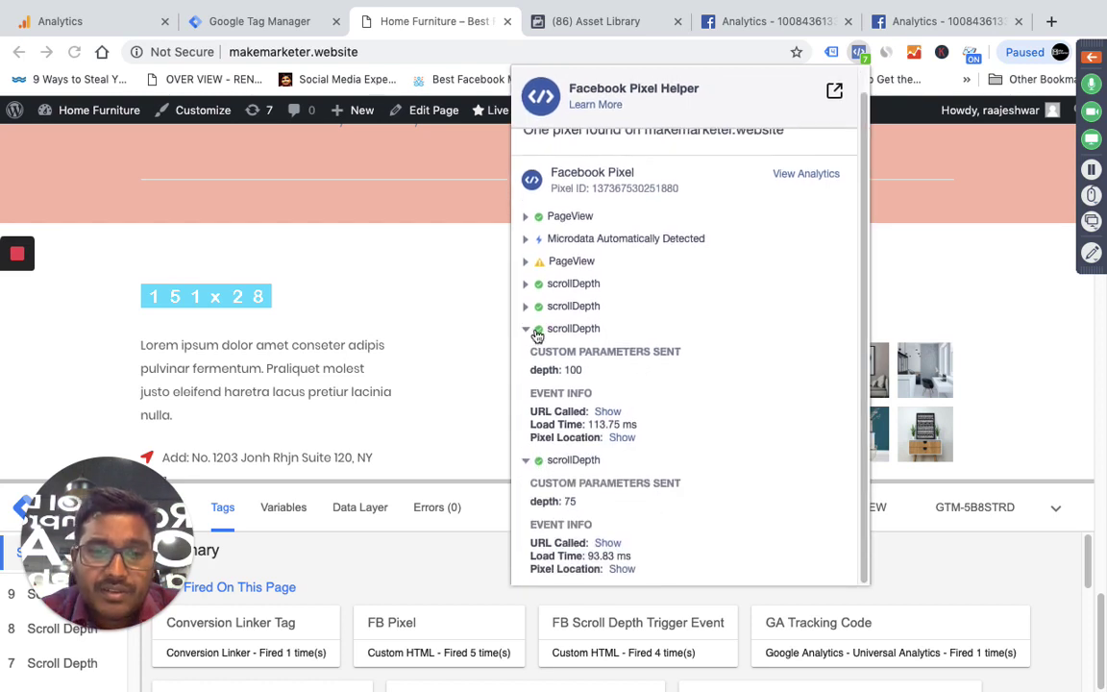
pyautogui.click(529, 332)
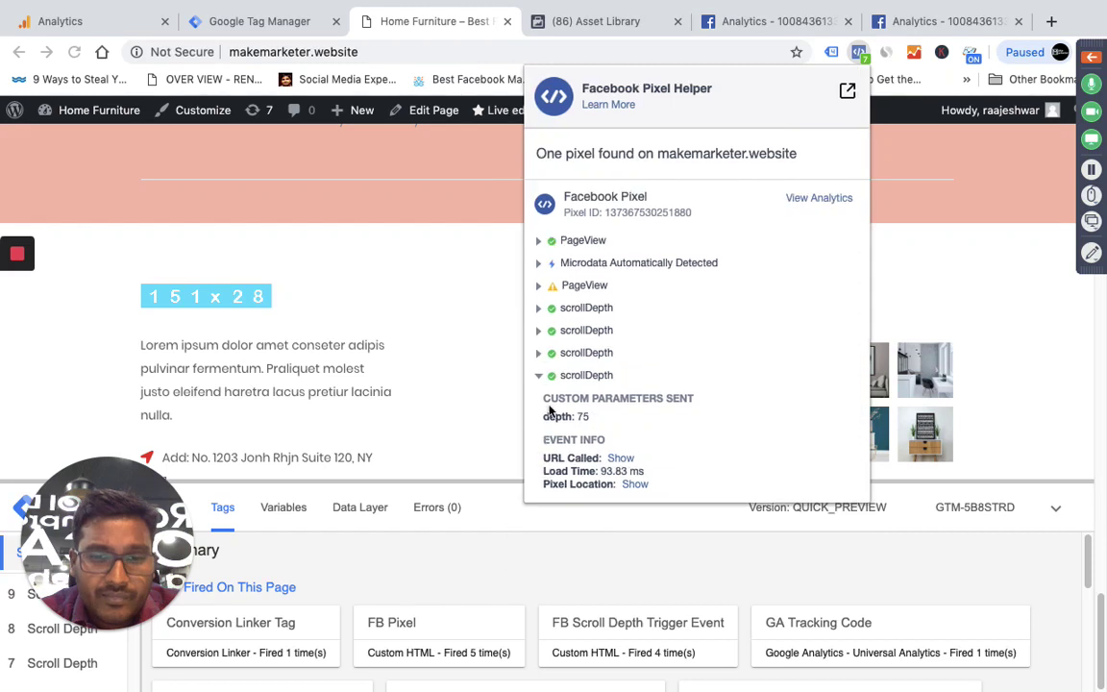
pyautogui.click(540, 376)
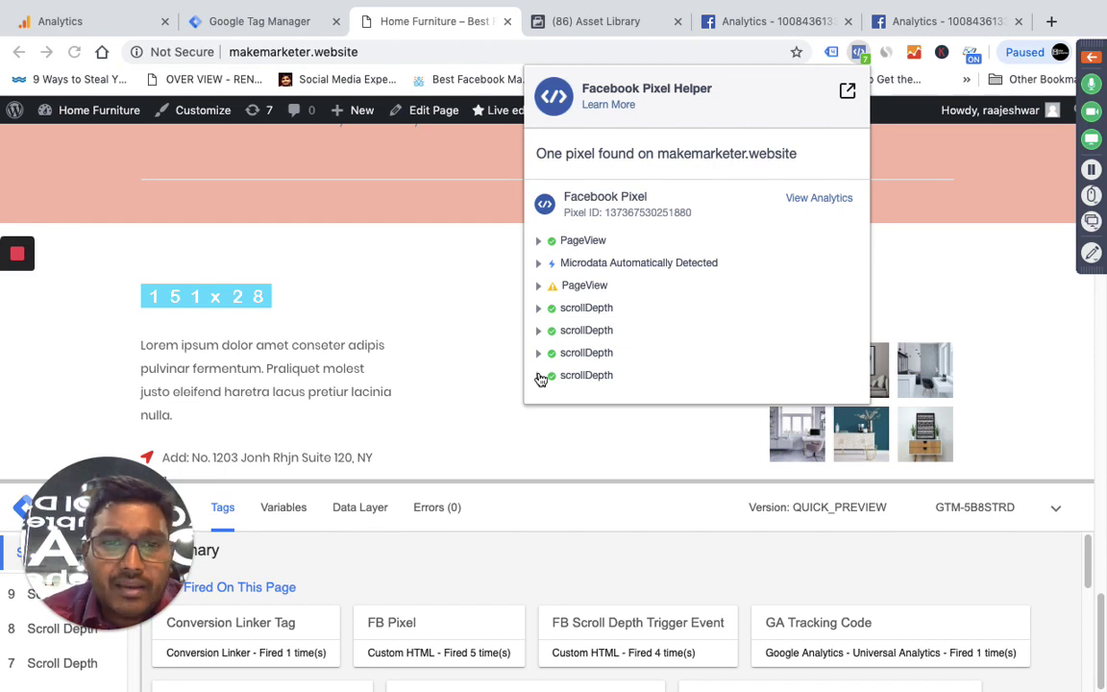
# Step: Switch to Google Tag Manager and review the built-in variables, including Scroll Depth Threshold, Scroll Depth Units and Scroll Direction
pyautogui.click(266, 24)
pyautogui.click(267, 24)
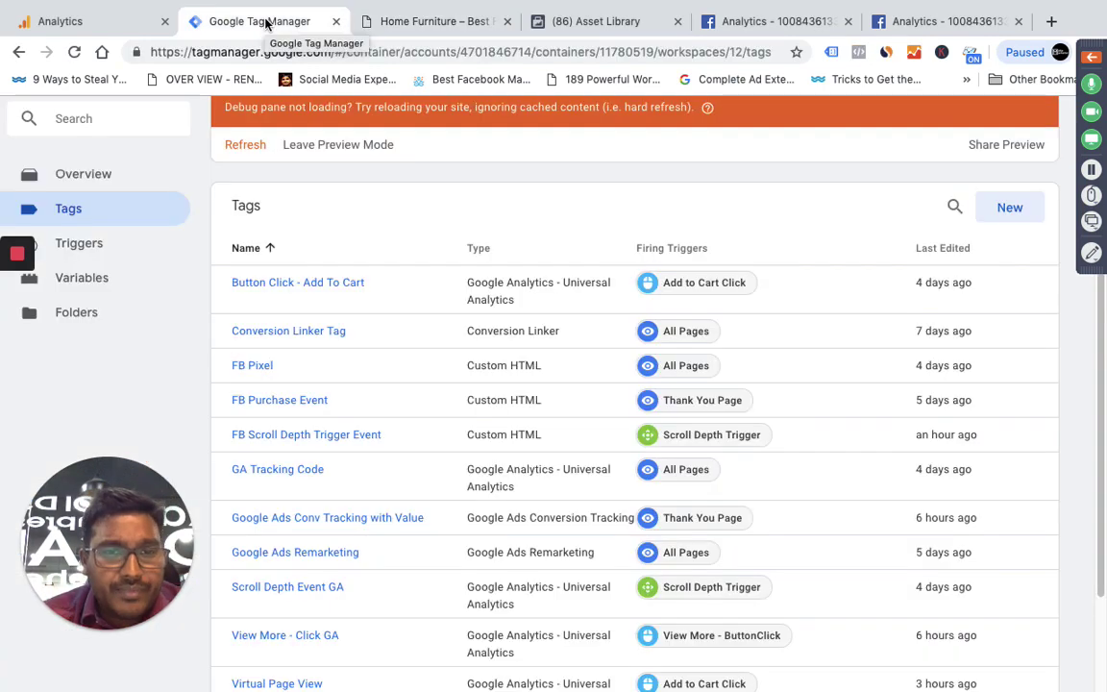
pyautogui.click(105, 283)
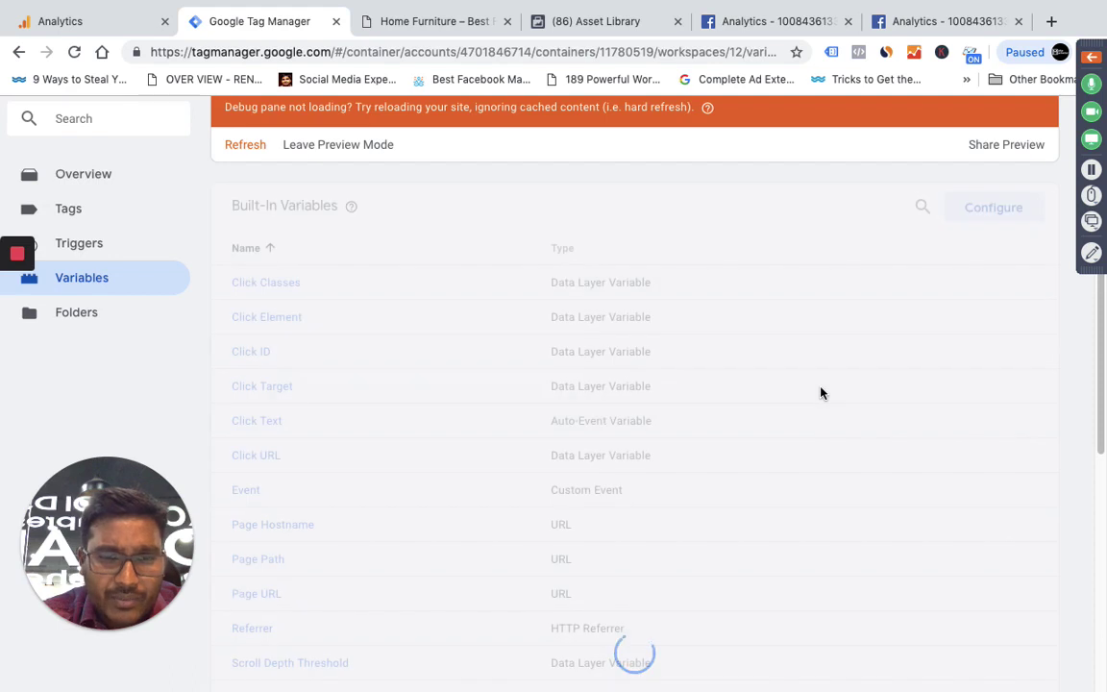
pyautogui.scroll(-3, 533, 498)
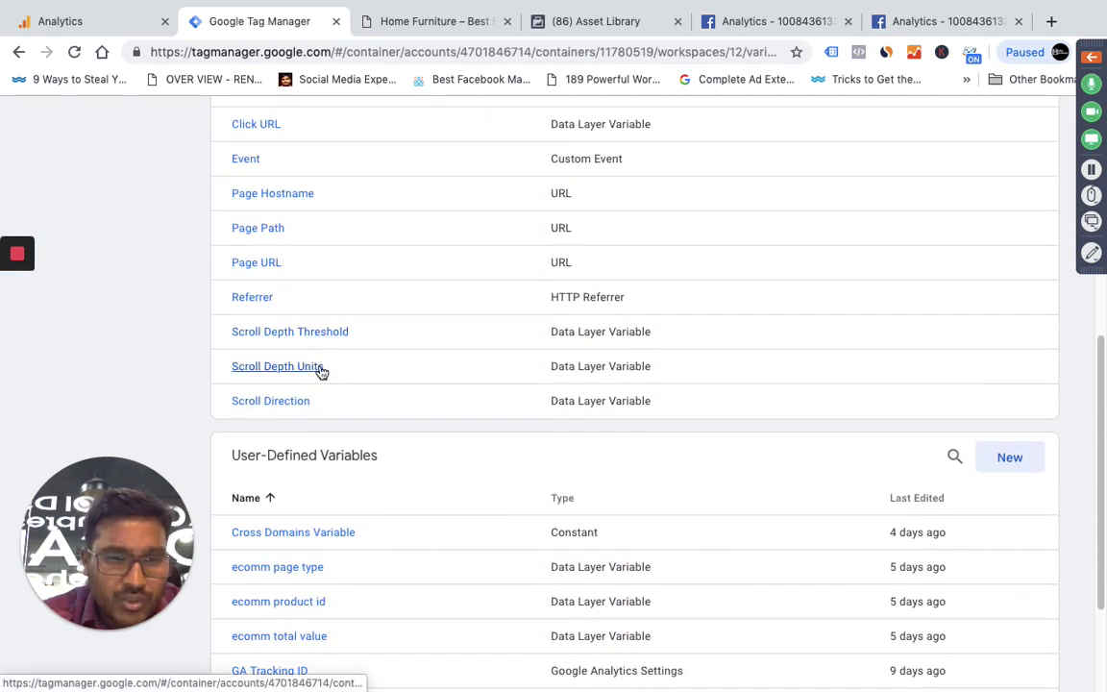
pyautogui.scroll(5, 355, 437)
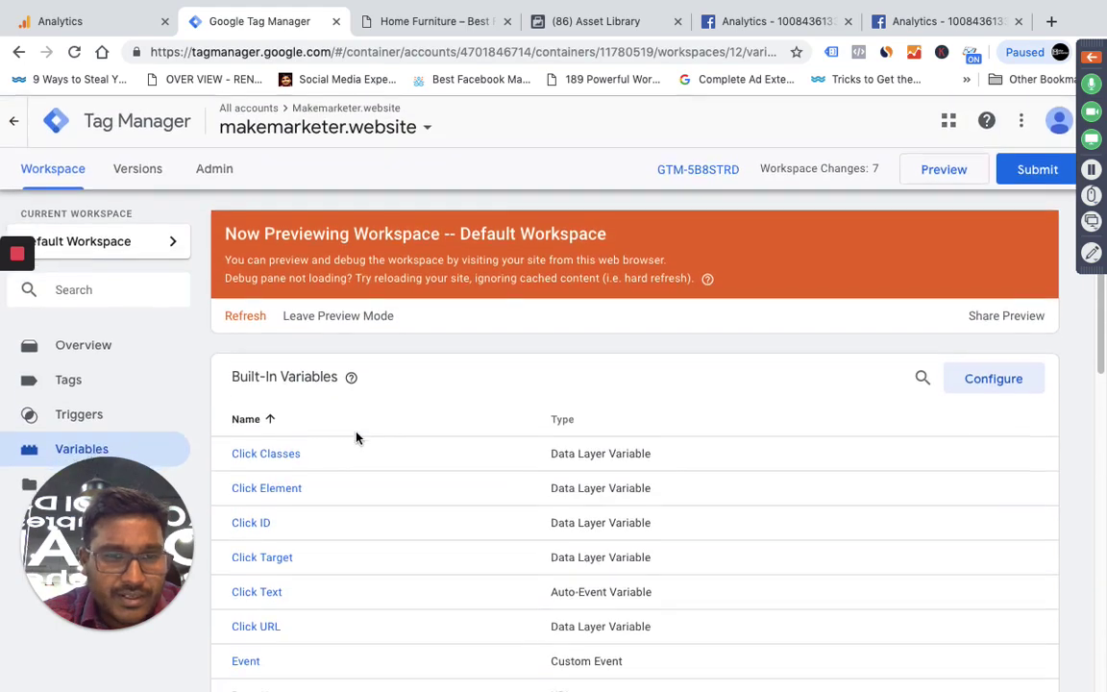
pyautogui.scroll(-5, 355, 437)
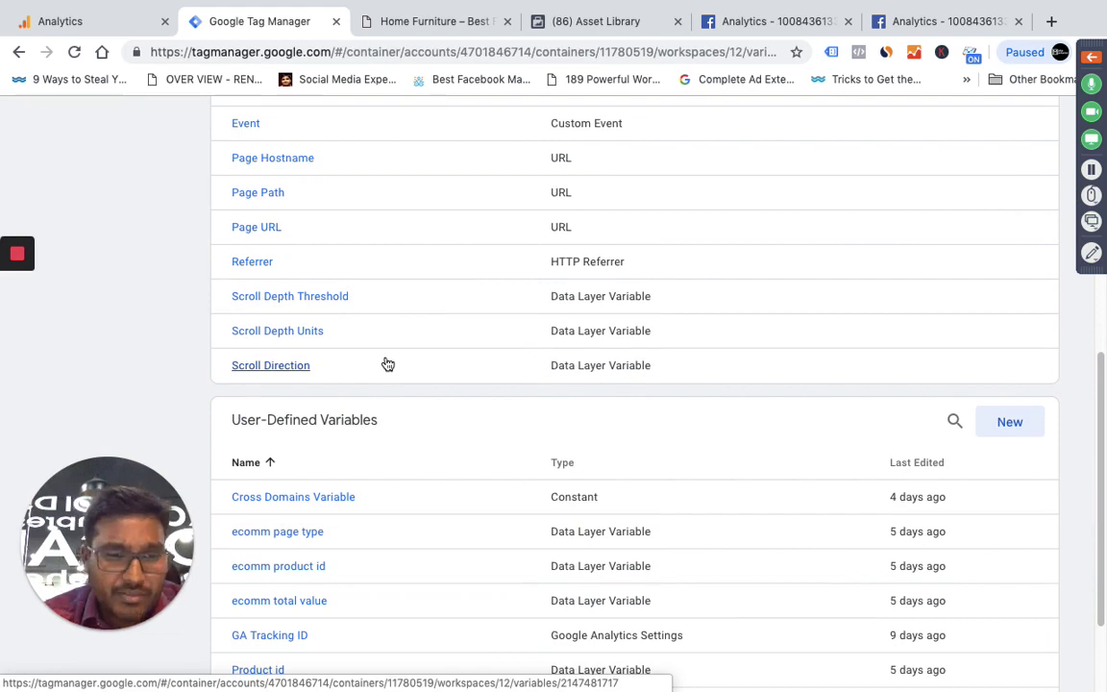
pyautogui.scroll(2, 387, 363)
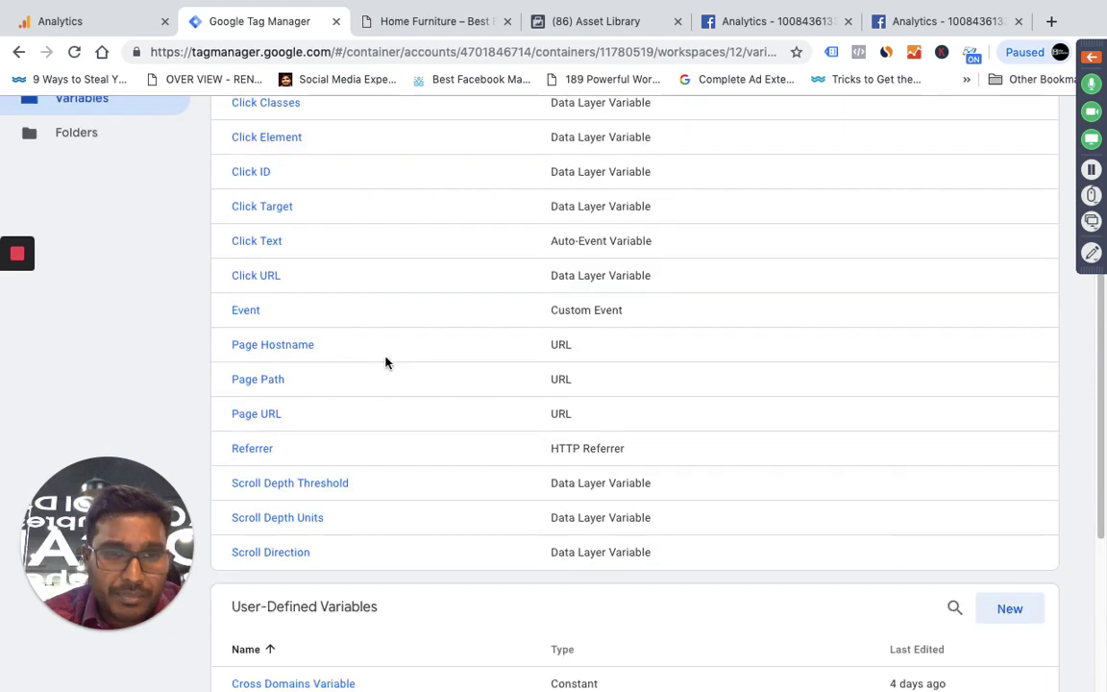
pyautogui.scroll(2, 387, 363)
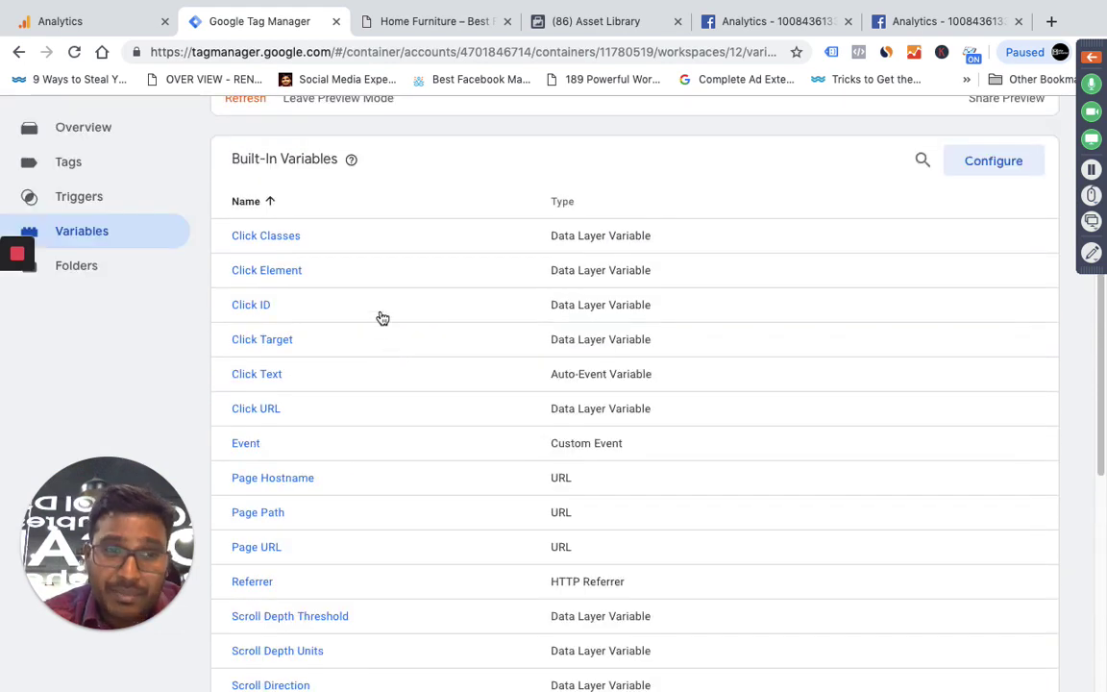
# Step: View the workspace's triggers and return to the tags list
pyautogui.click(83, 197)
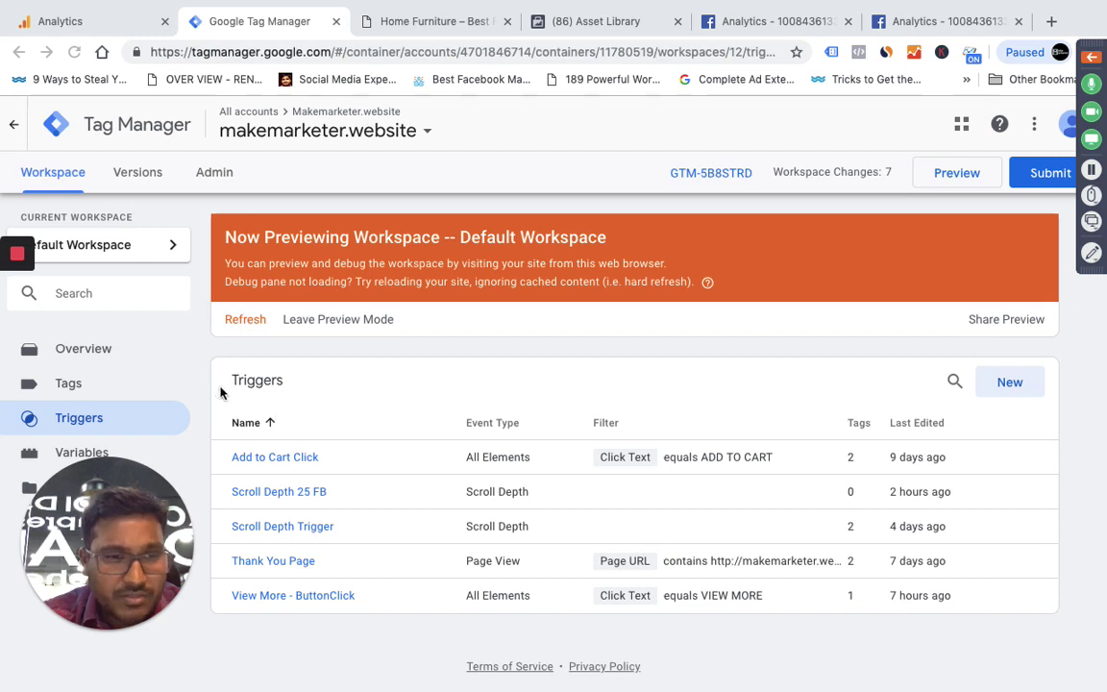
pyautogui.click(67, 386)
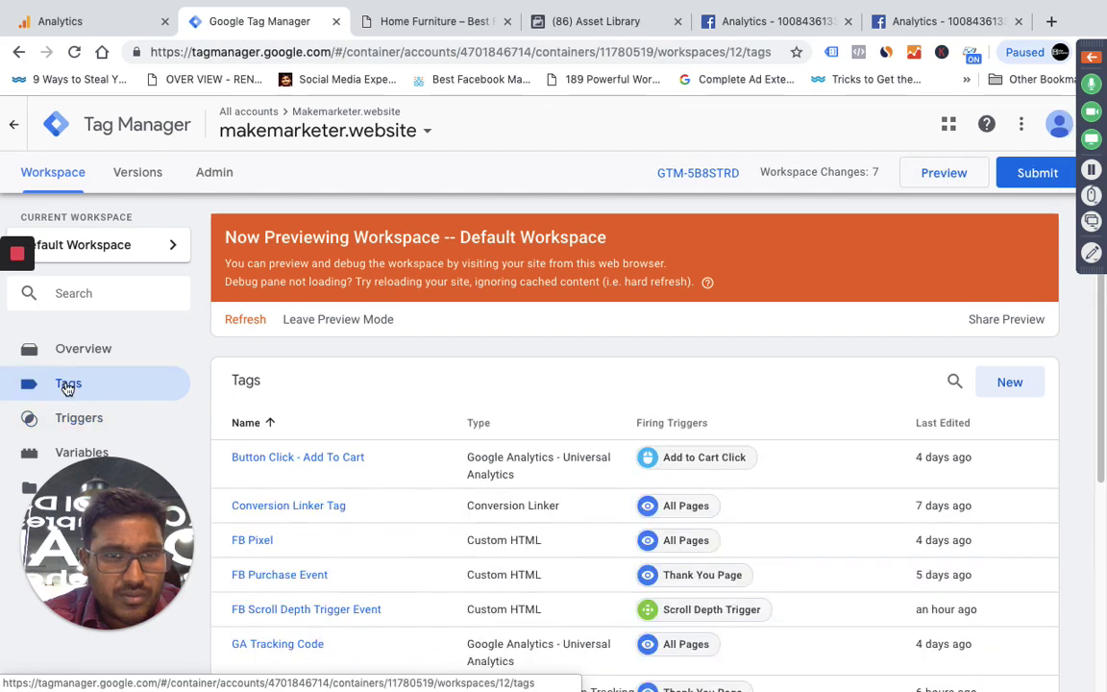
# Step: Open the Scroll Depth Trigger and review its vertical scroll percentages, firing pages and referencing tags without changing the configuration
pyautogui.click(103, 422)
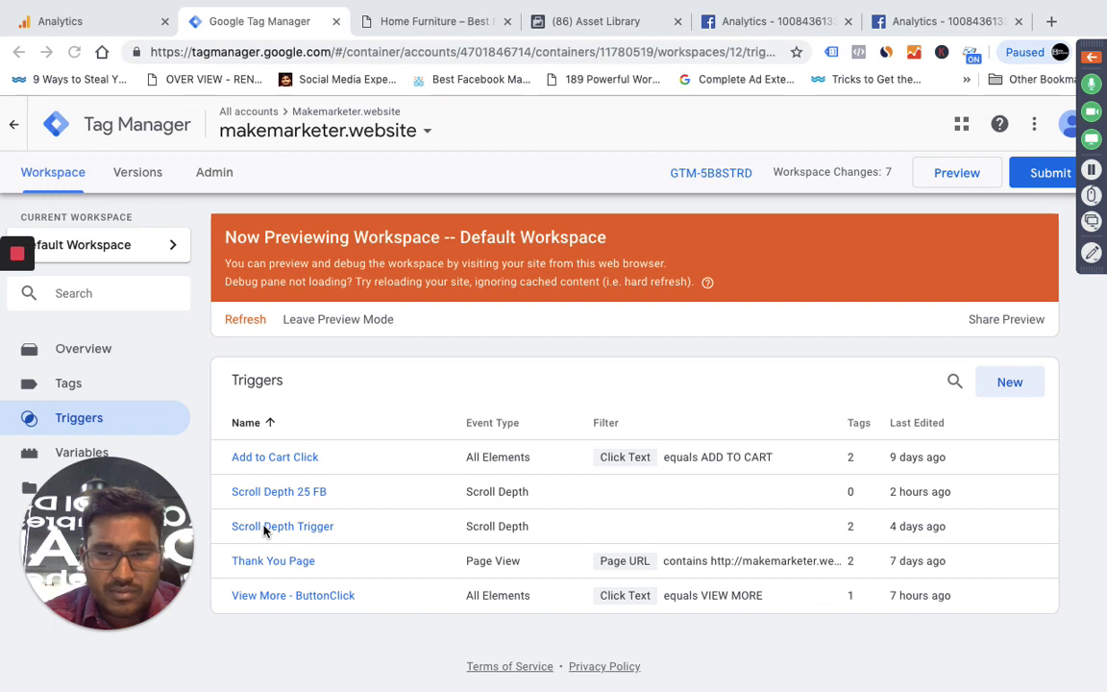
pyautogui.moveTo(18, 254)
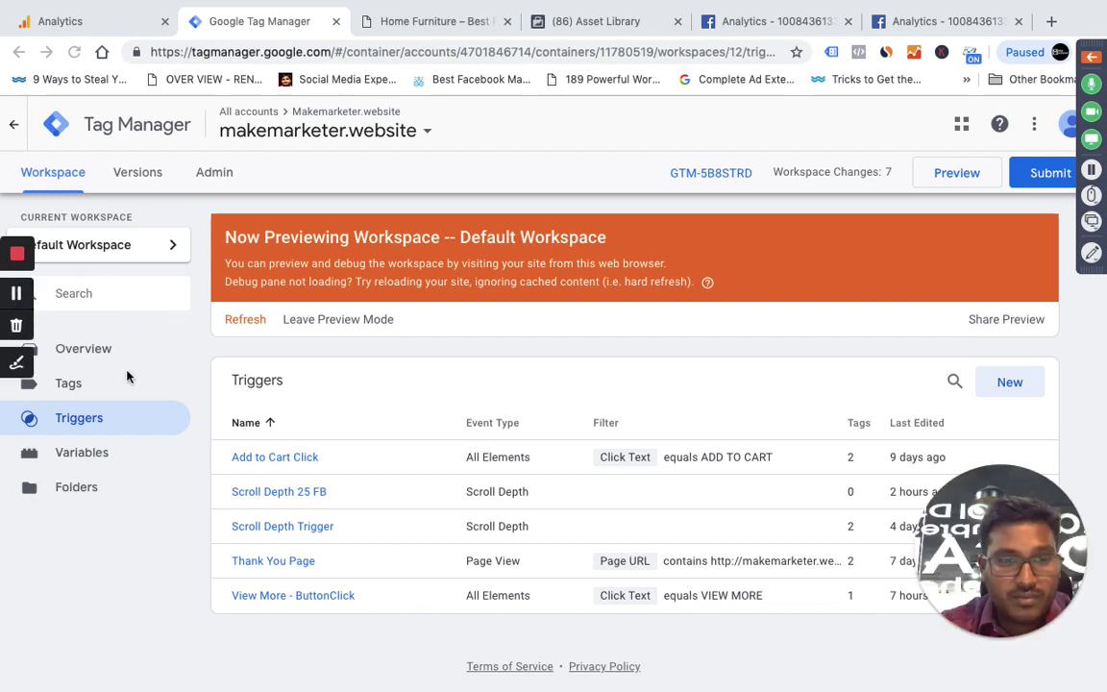
pyautogui.click(273, 527)
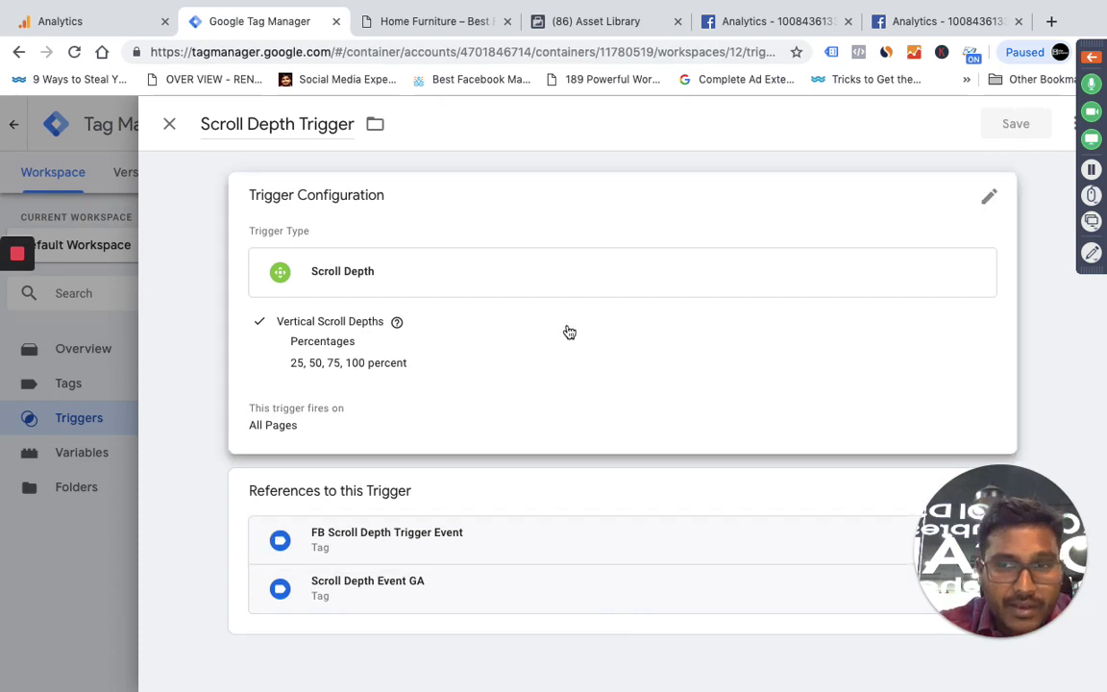
pyautogui.click(988, 203)
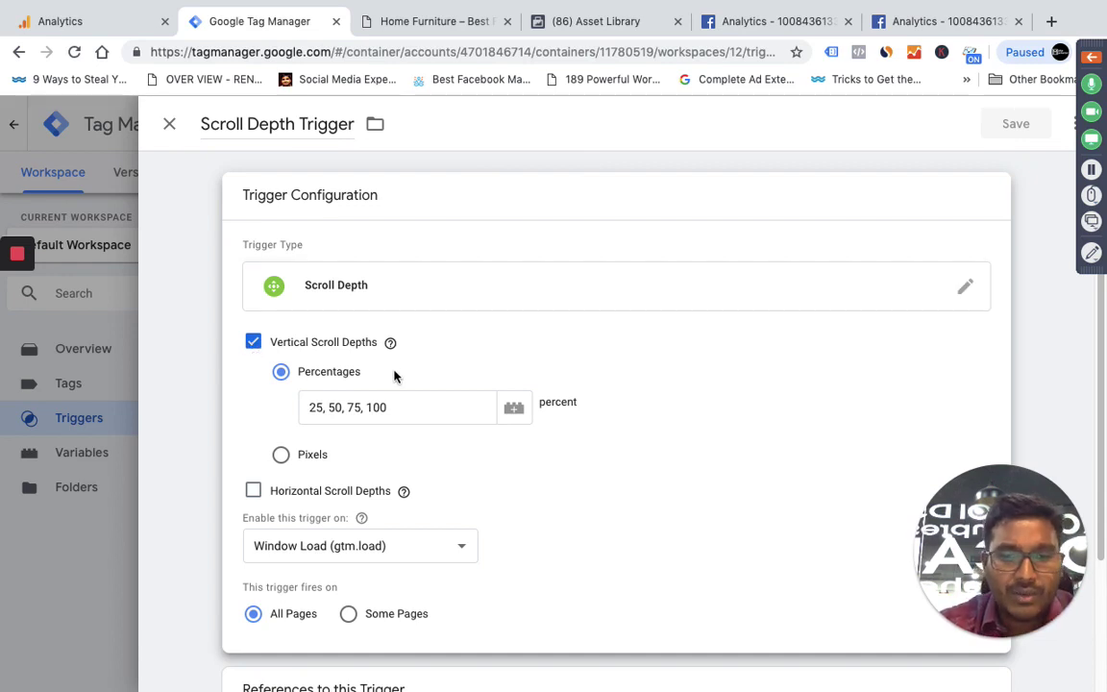
pyautogui.doubleClick(323, 408)
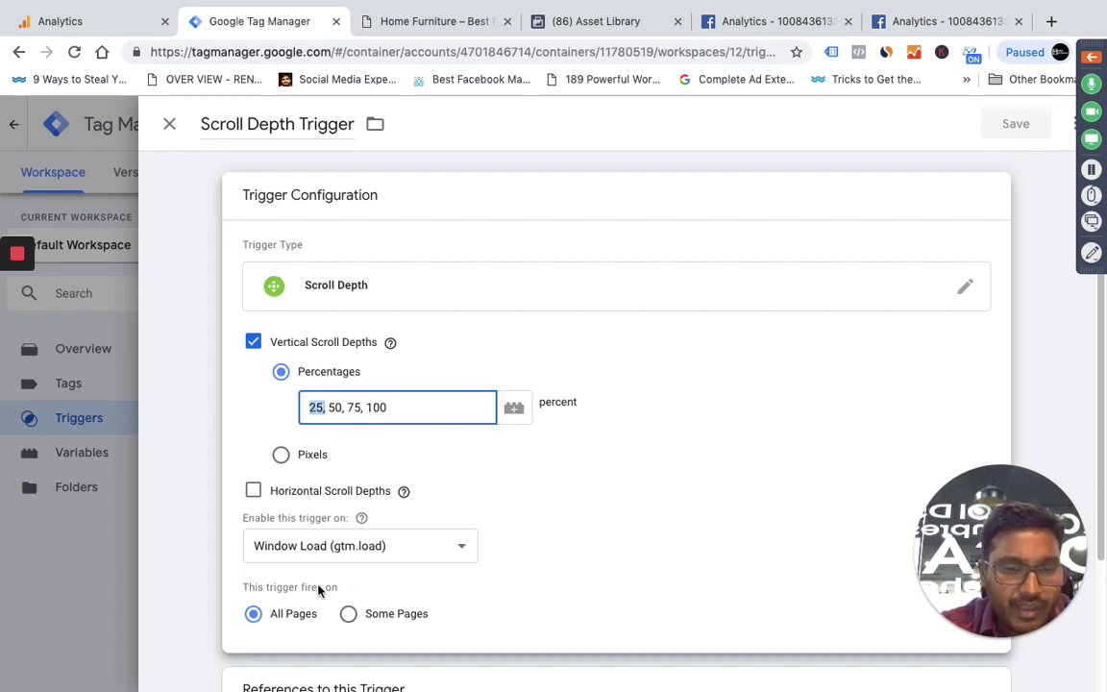
pyautogui.scroll(-3, 522, 587)
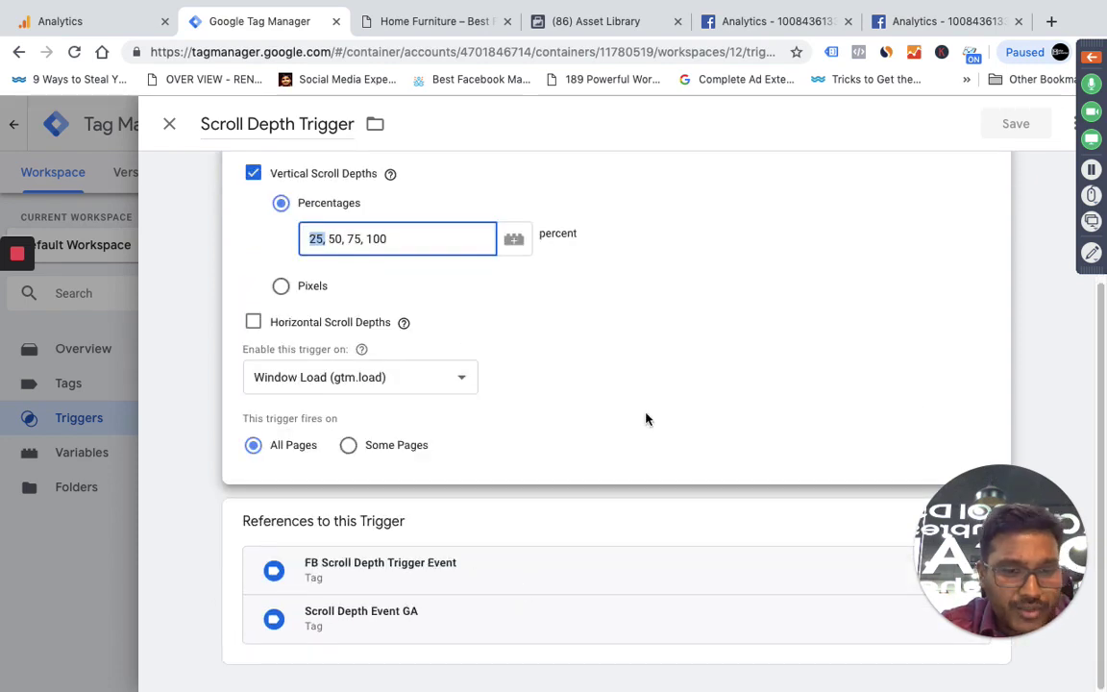
pyautogui.scroll(3, 646, 419)
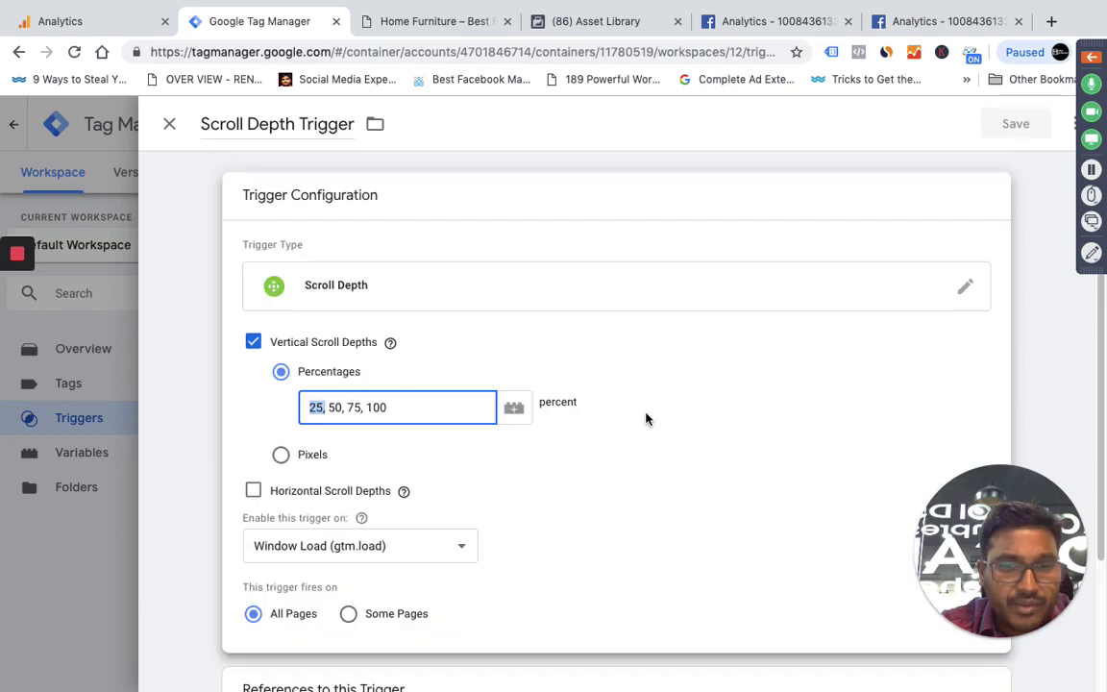
pyautogui.click(169, 123)
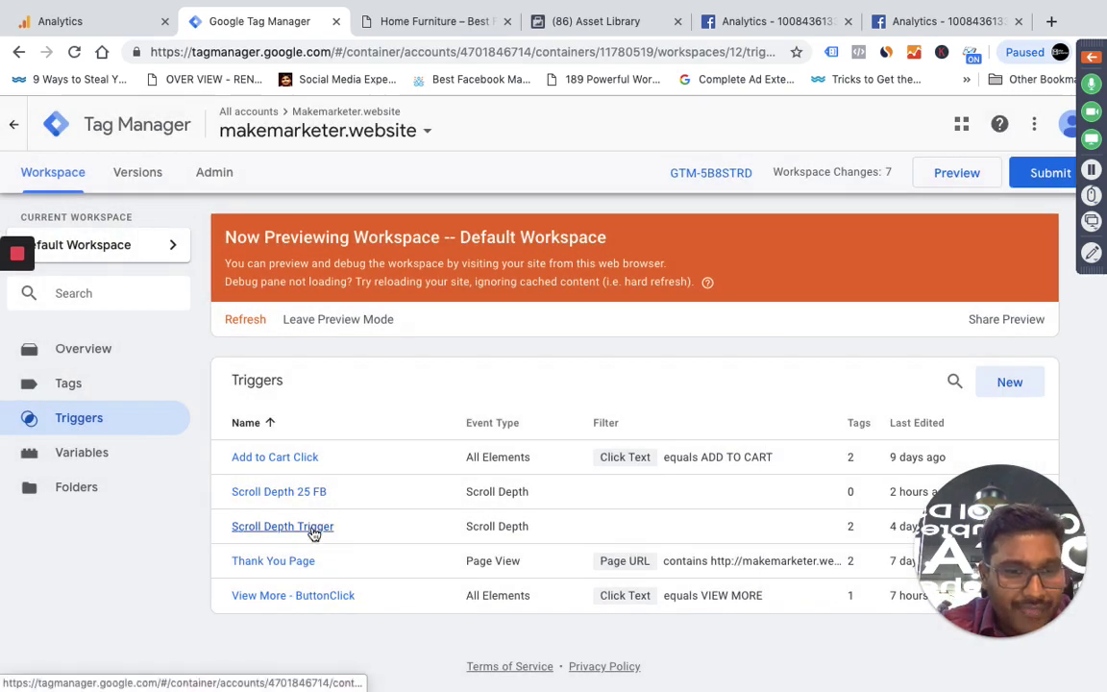
# Step: Open the FB Scroll Depth Trigger Event tag and examine its custom HTML script with the depth parameter
pyautogui.click(72, 389)
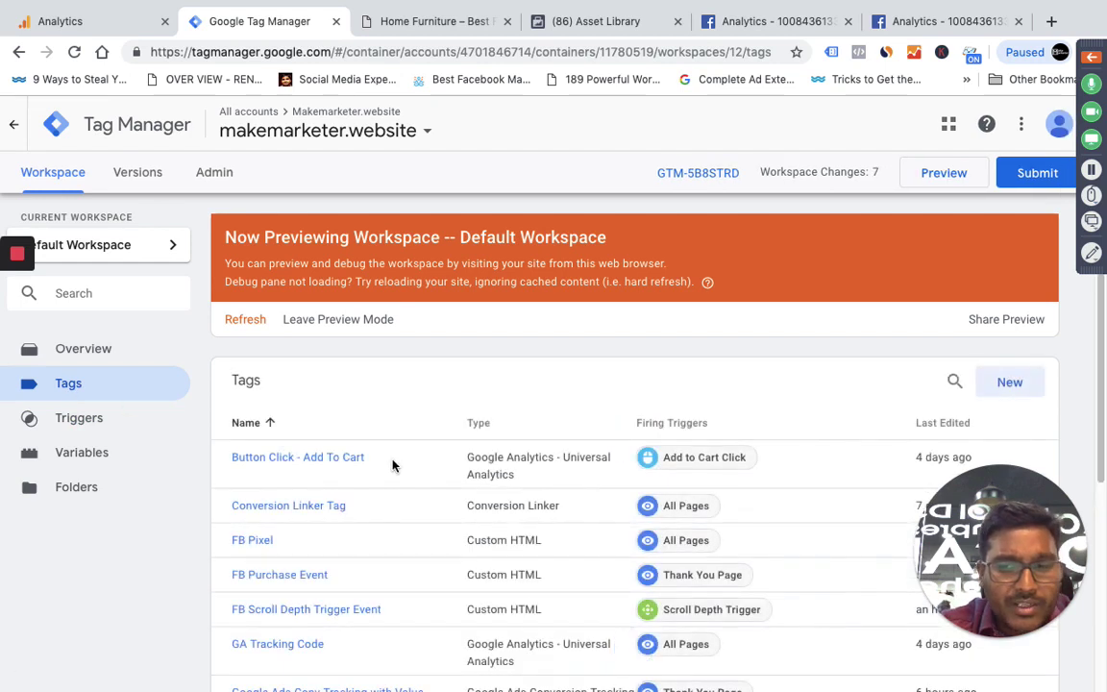
pyautogui.click(344, 611)
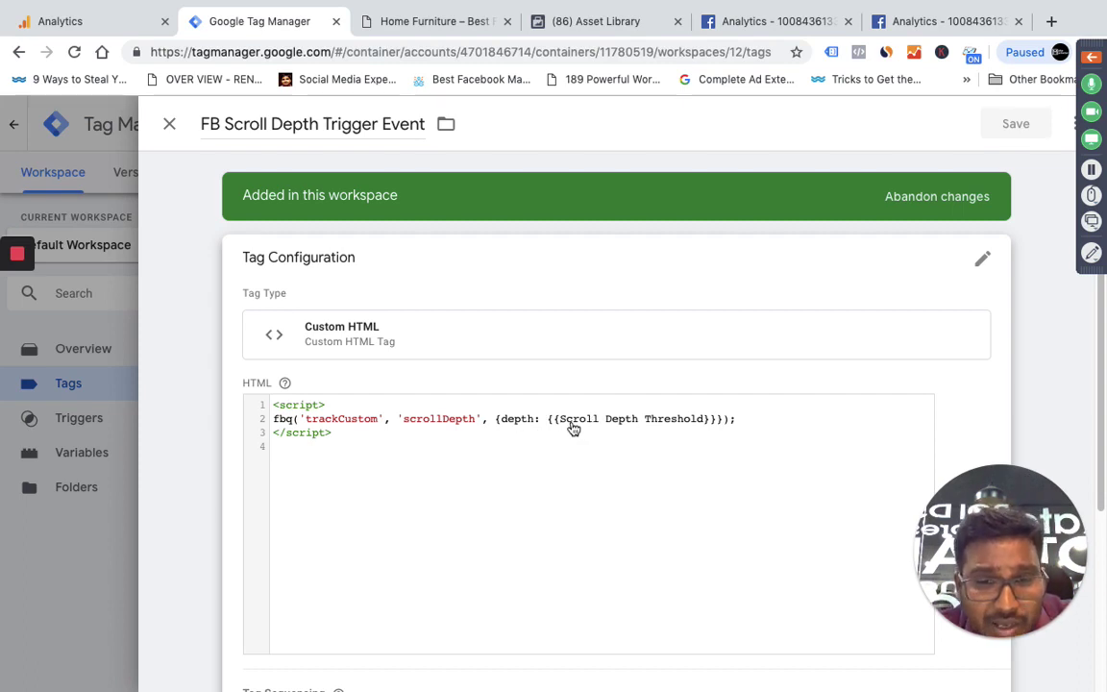
pyautogui.click(170, 128)
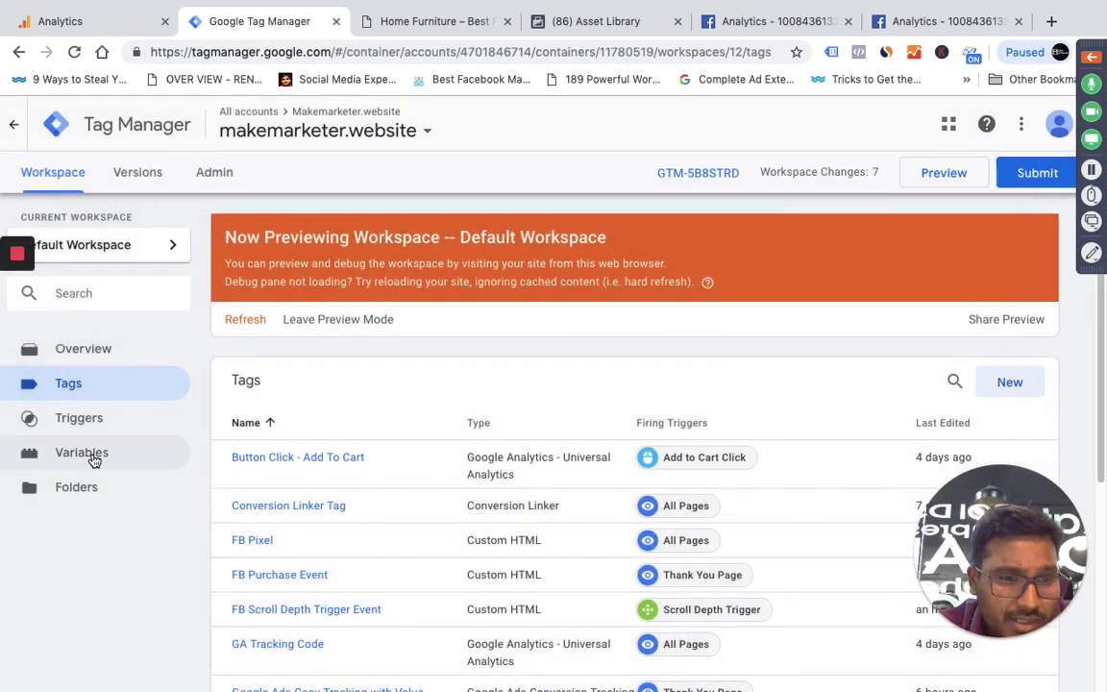
# Step: Inspect the built-in Scroll Depth Threshold variable's data layer variable name and references, then return to the variables list
pyautogui.click(92, 457)
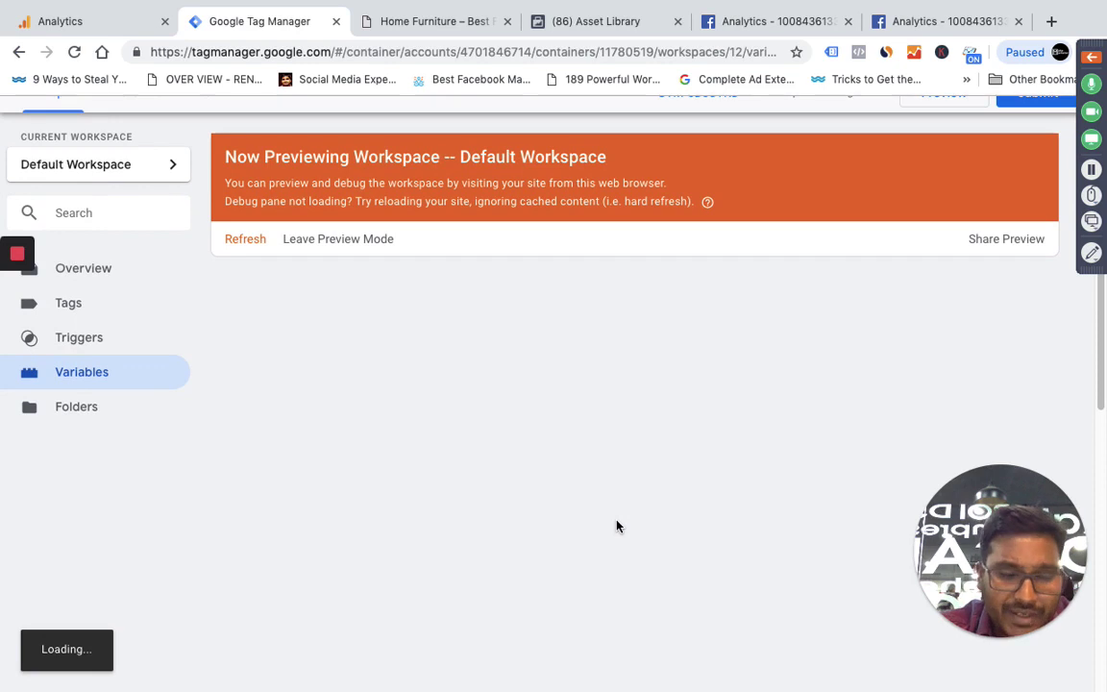
pyautogui.scroll(-5, 617, 525)
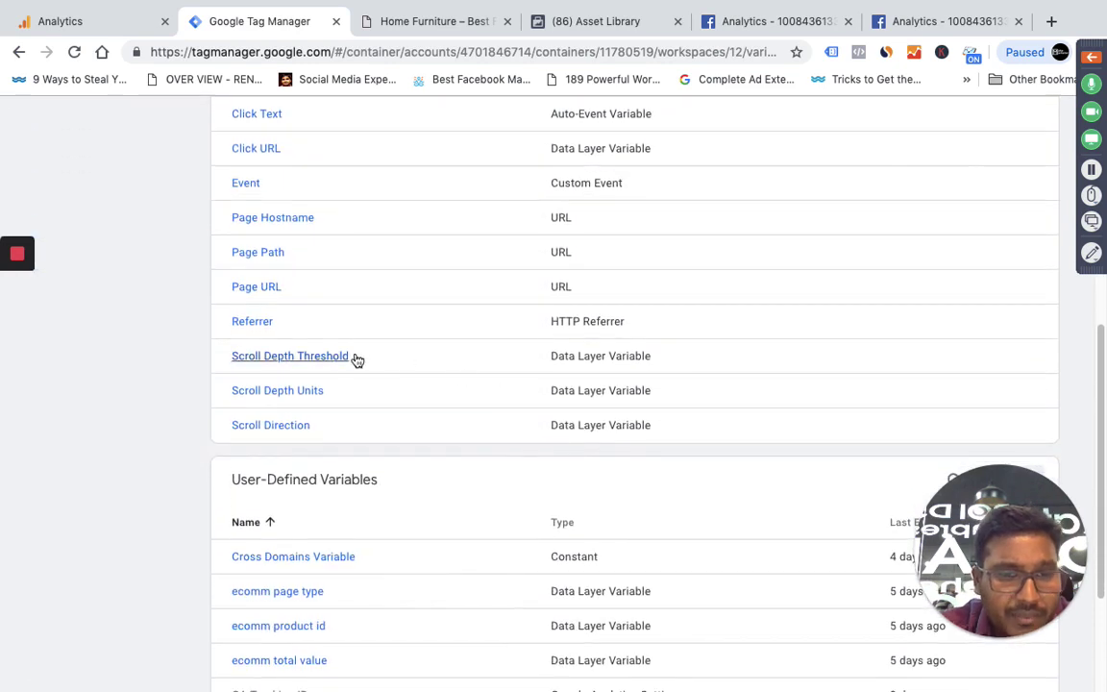
pyautogui.click(316, 362)
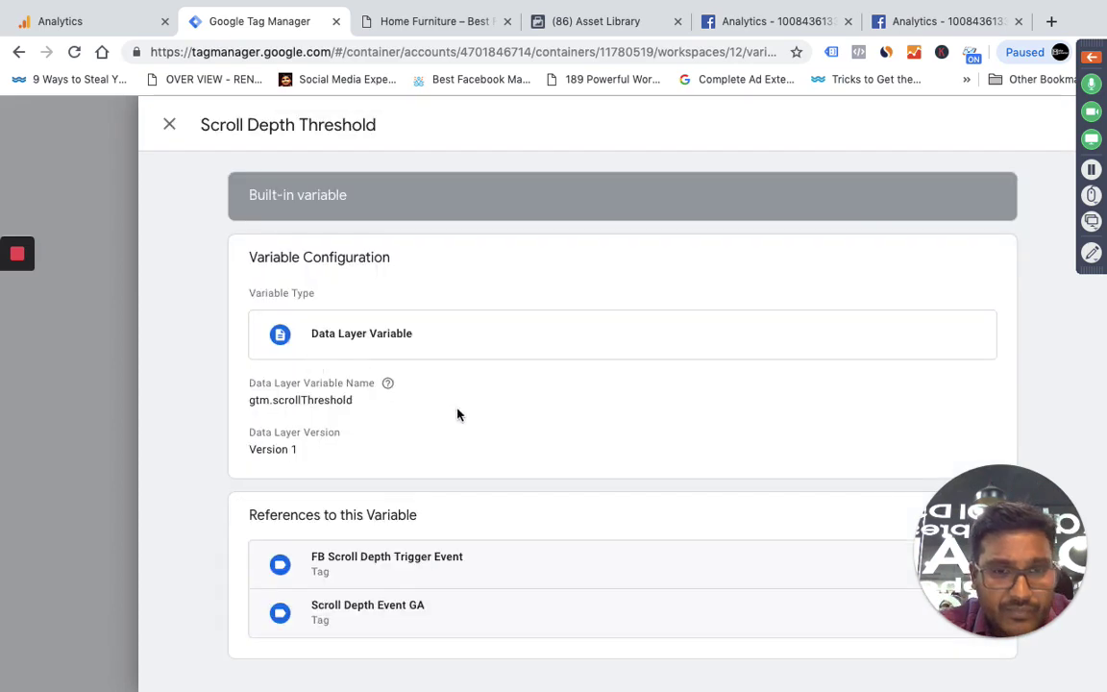
pyautogui.moveTo(354, 391)
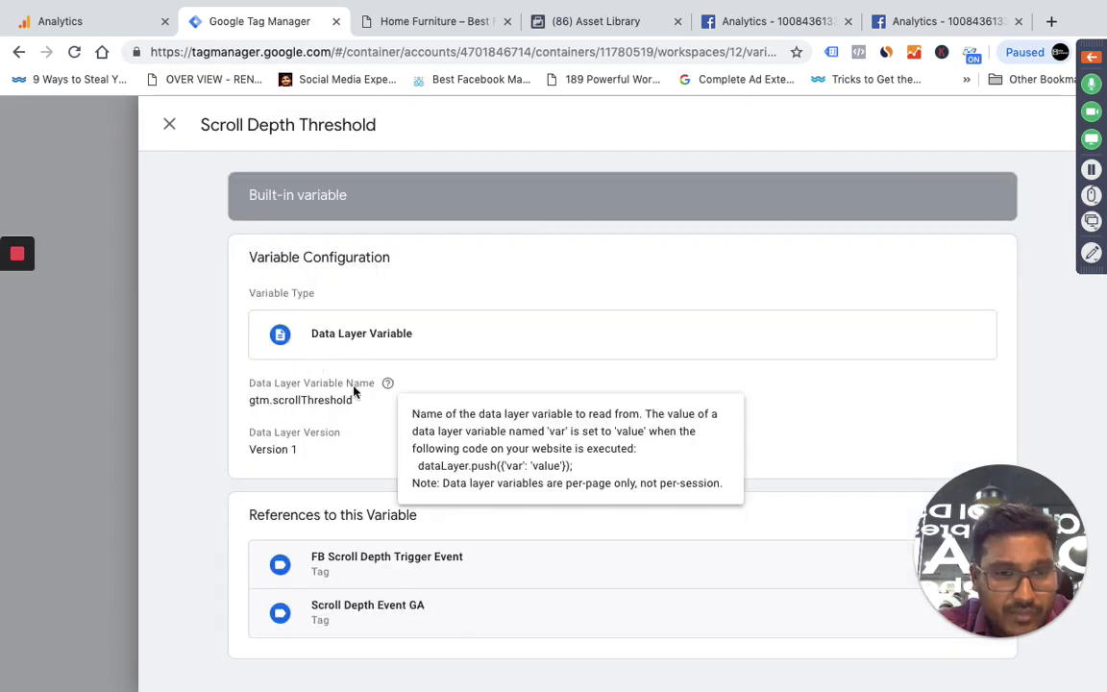
pyautogui.click(170, 124)
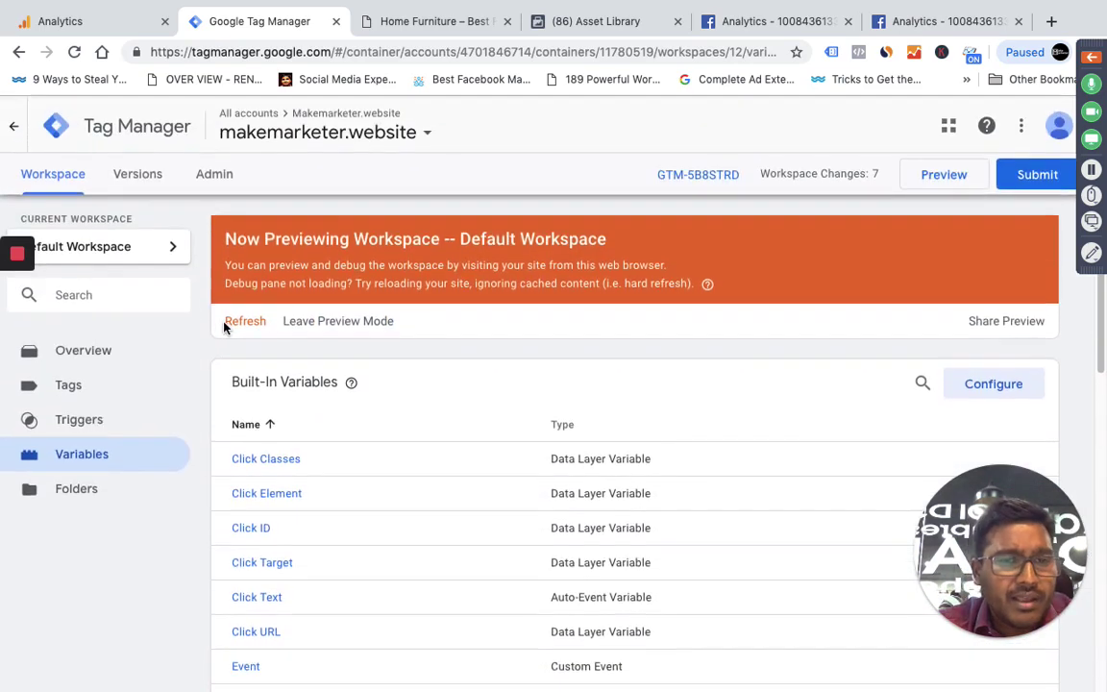
pyautogui.scroll(-2, 224, 324)
pyautogui.scroll(-1, 178, 500)
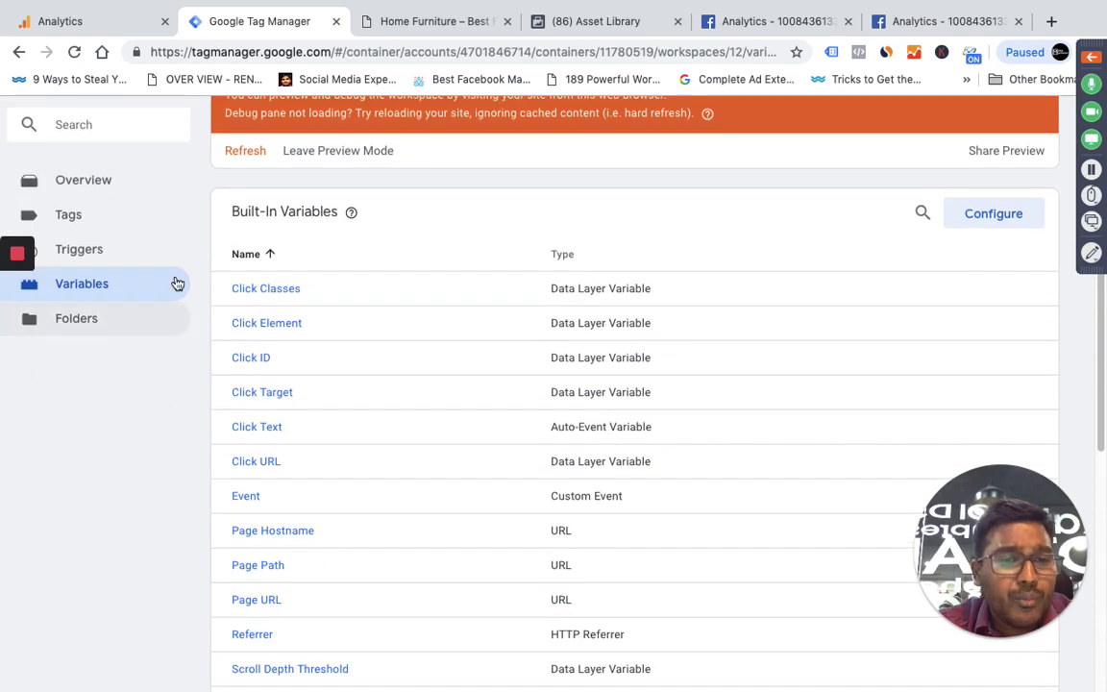
# Step: Return to the triggers list and recheck the Scroll Depth Trigger's vertical scroll depth settings
pyautogui.click(69, 251)
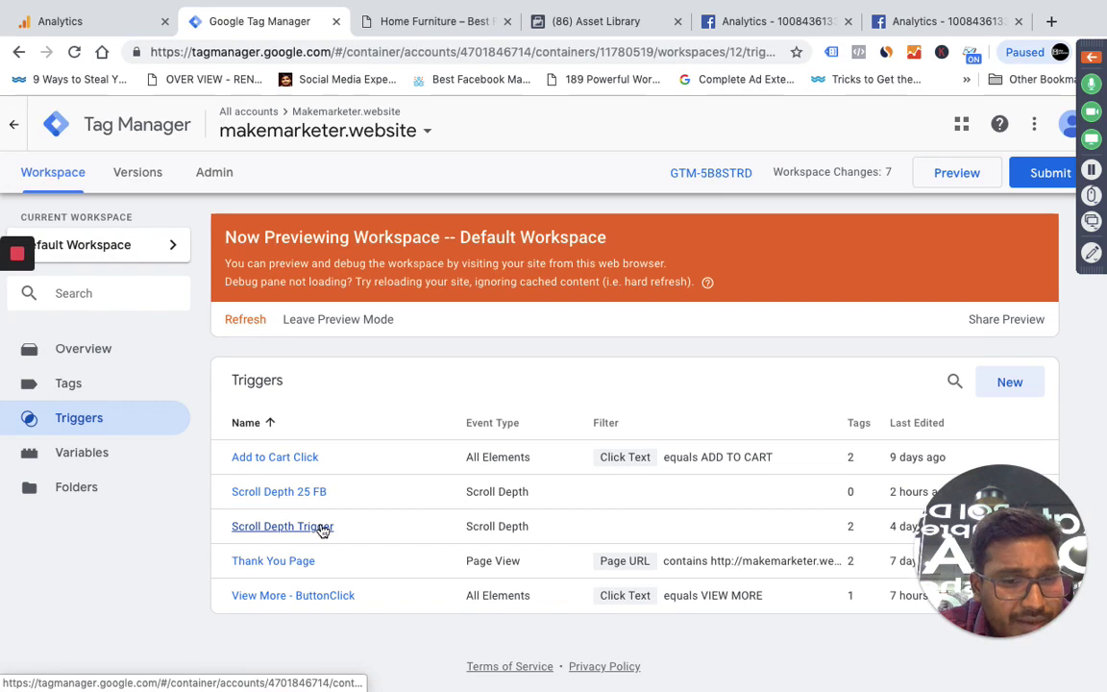
pyautogui.click(323, 530)
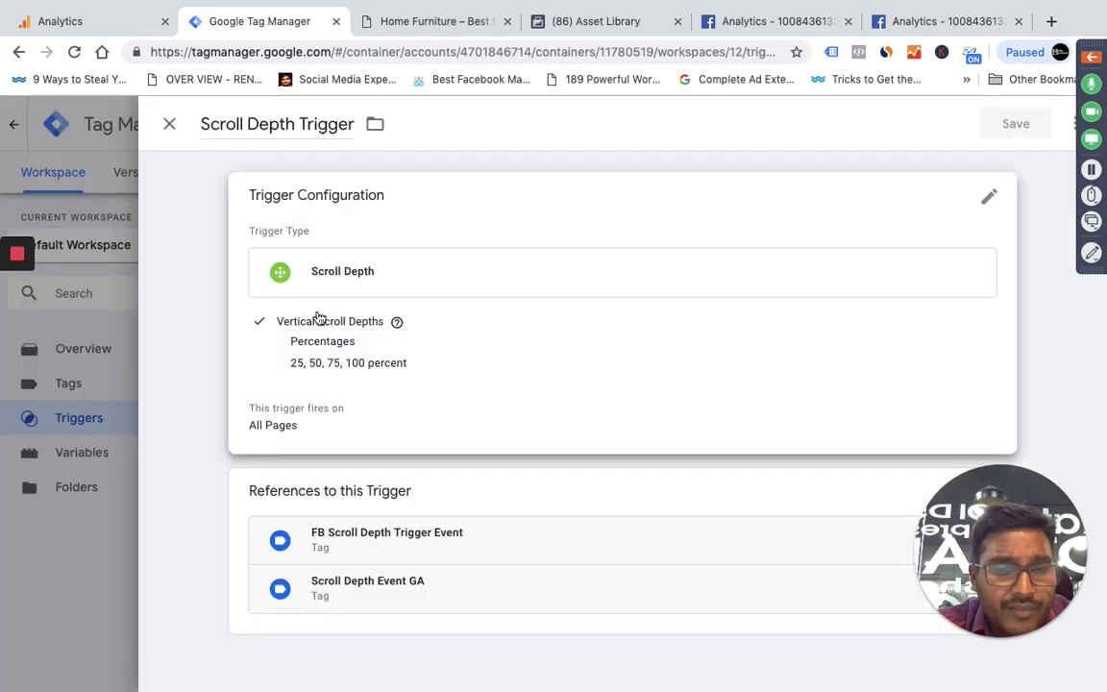
pyautogui.click(171, 124)
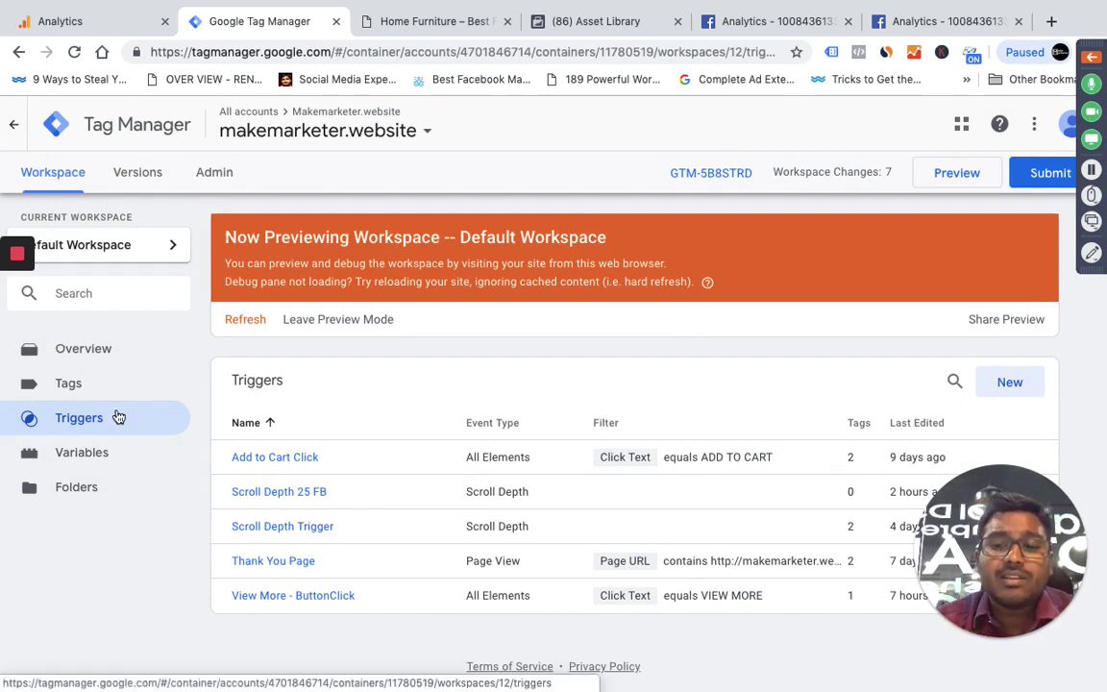
# Step: Go back to the tags list and re-examine how the FB Scroll Depth Trigger Event script passes the Scroll Depth Threshold variable
pyautogui.click(64, 384)
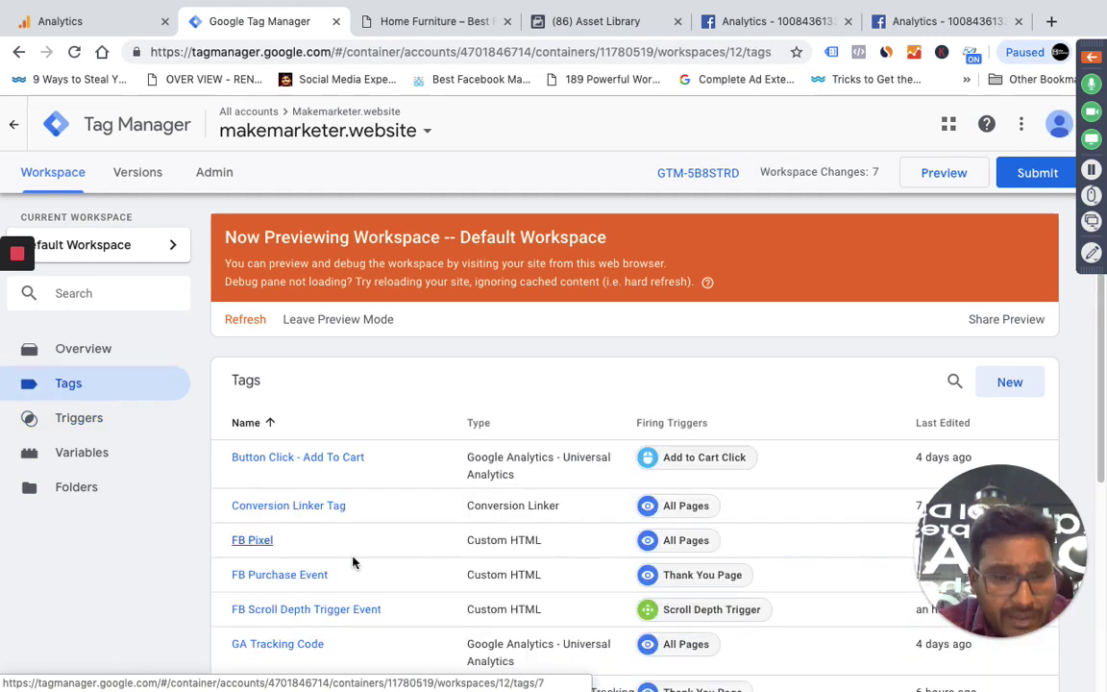
pyautogui.click(309, 609)
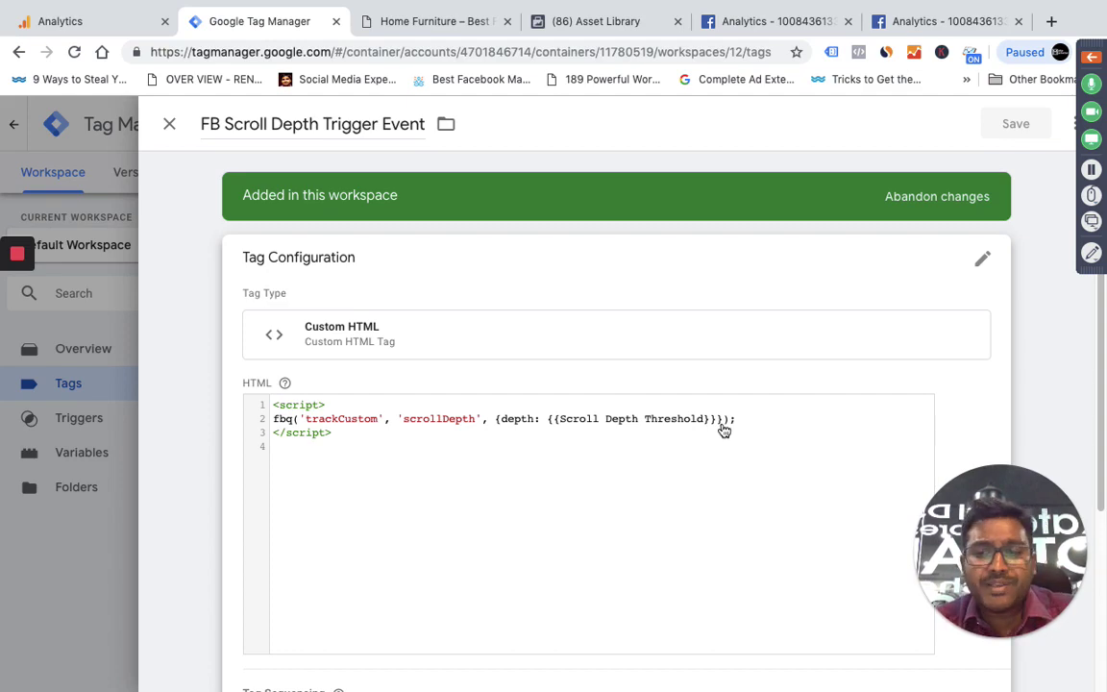
pyautogui.click(170, 125)
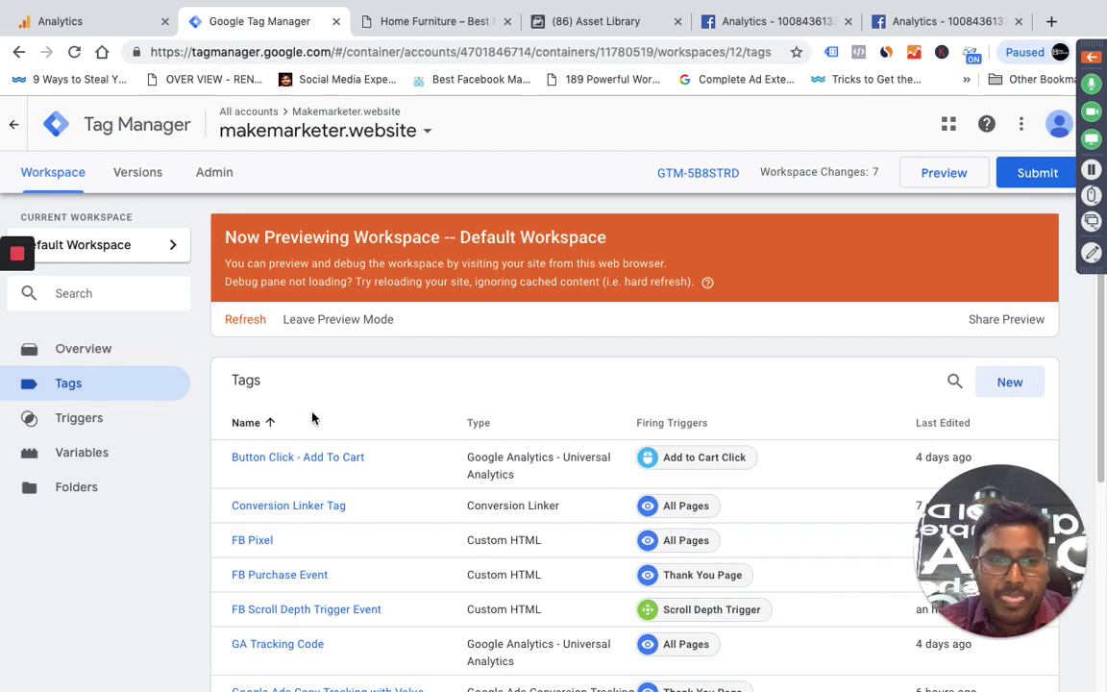
# Step: Switch to the furniture website, open its Shop page and check the events in Facebook Pixel Helper
pyautogui.click(460, 26)
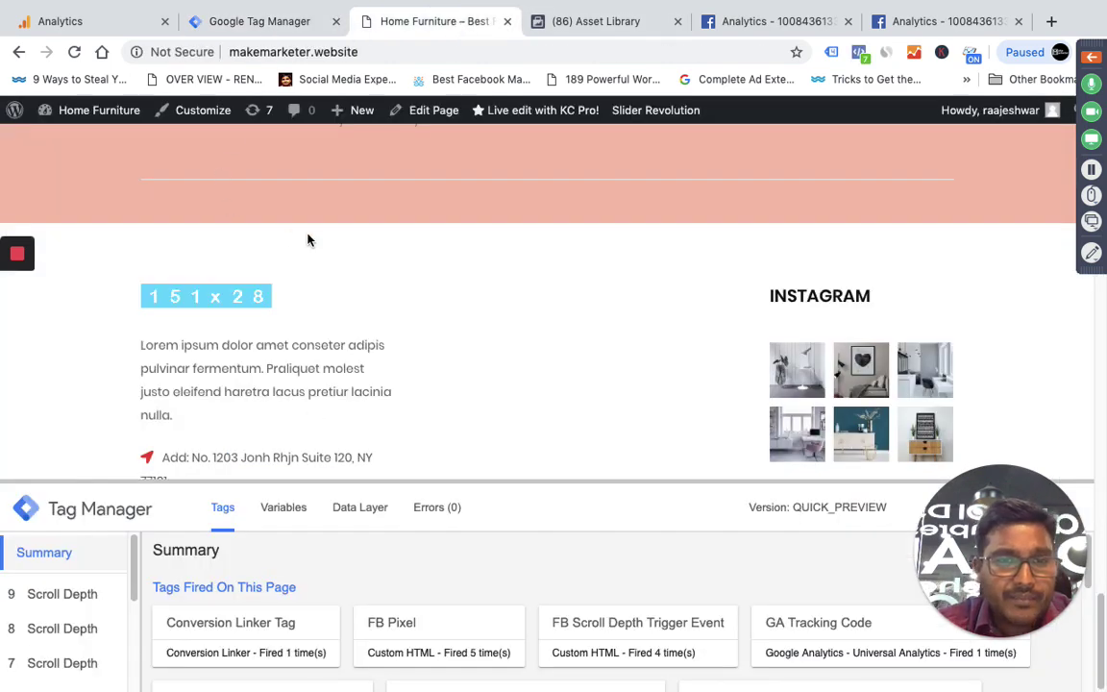
pyautogui.scroll(5, 308, 240)
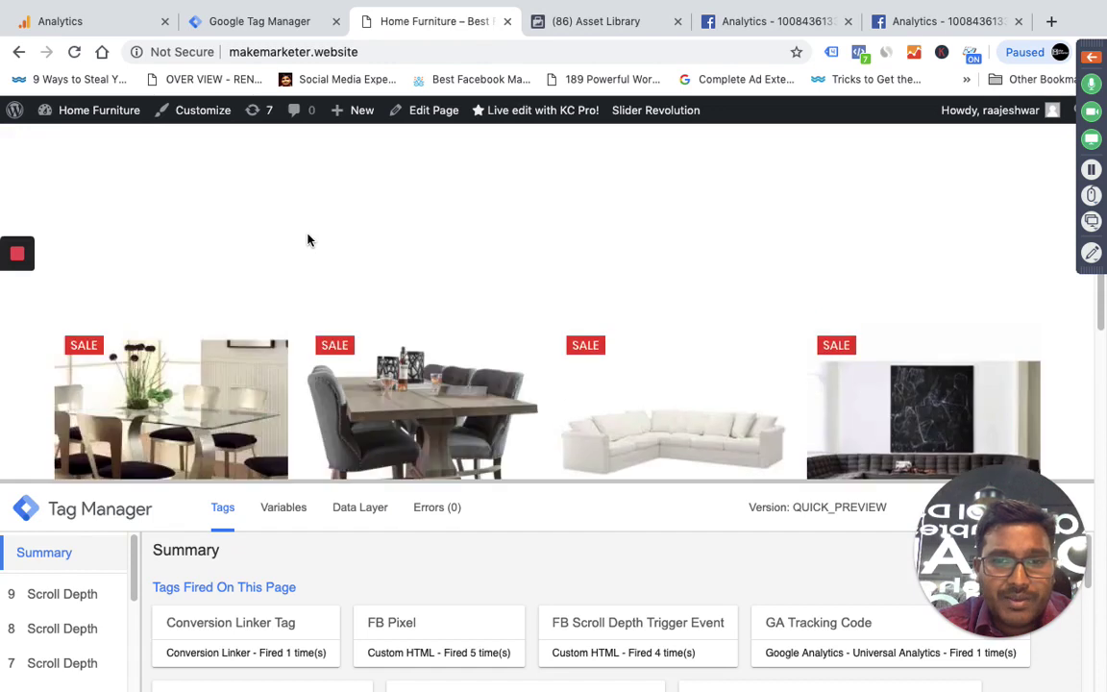
pyautogui.scroll(5, 307, 240)
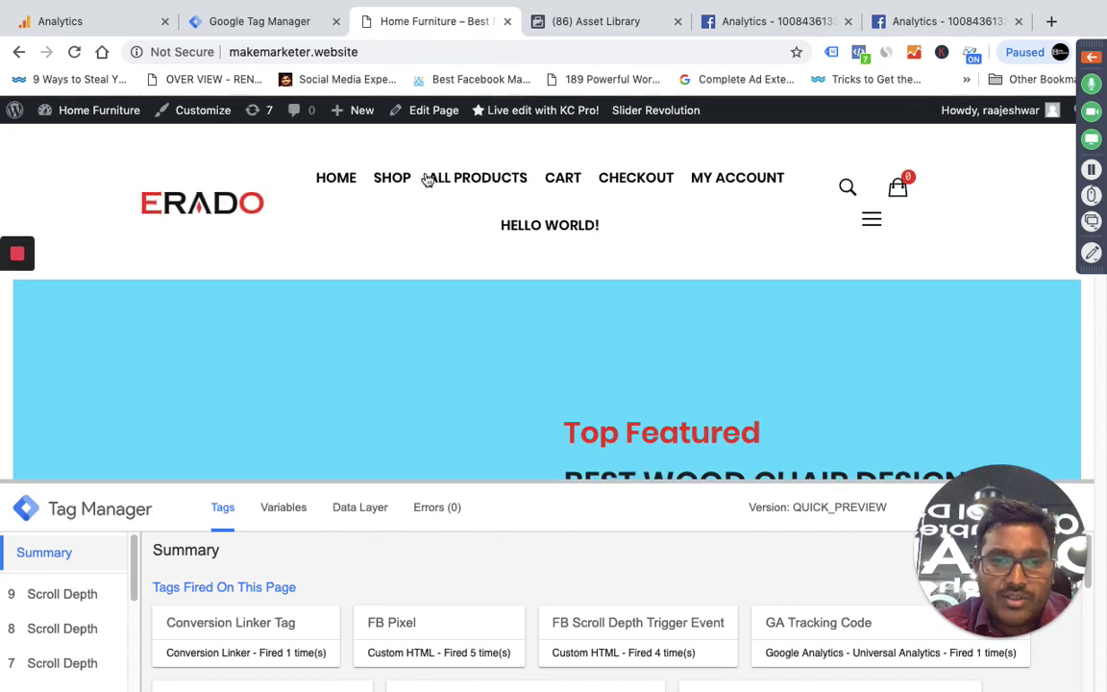
pyautogui.click(392, 179)
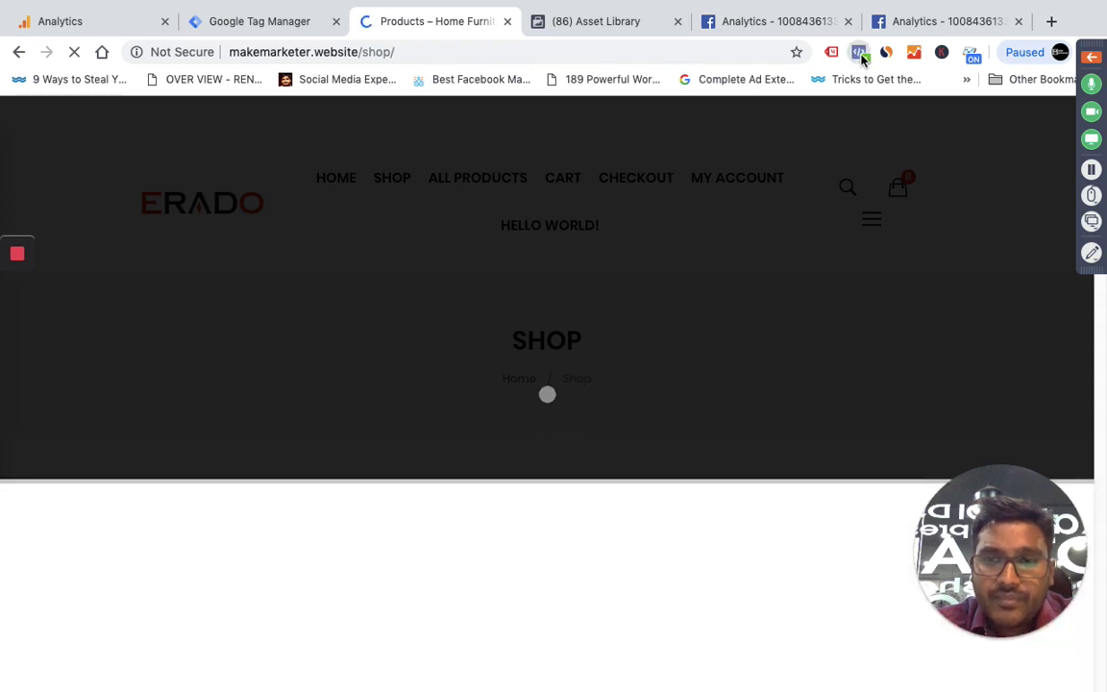
pyautogui.click(861, 56)
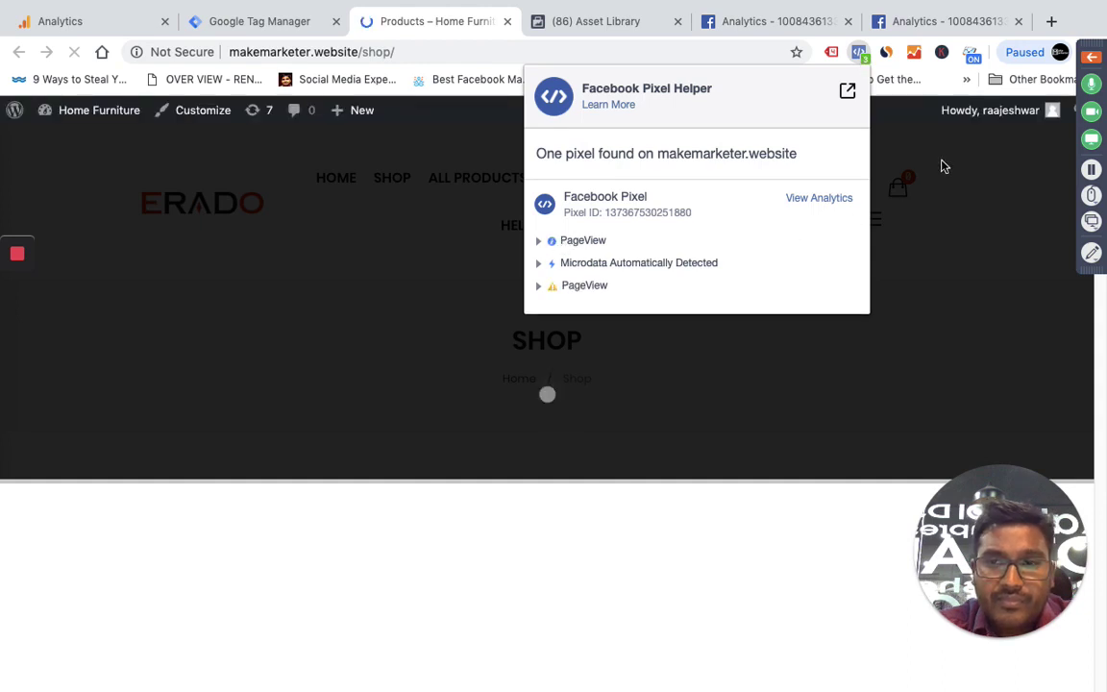
pyautogui.click(942, 166)
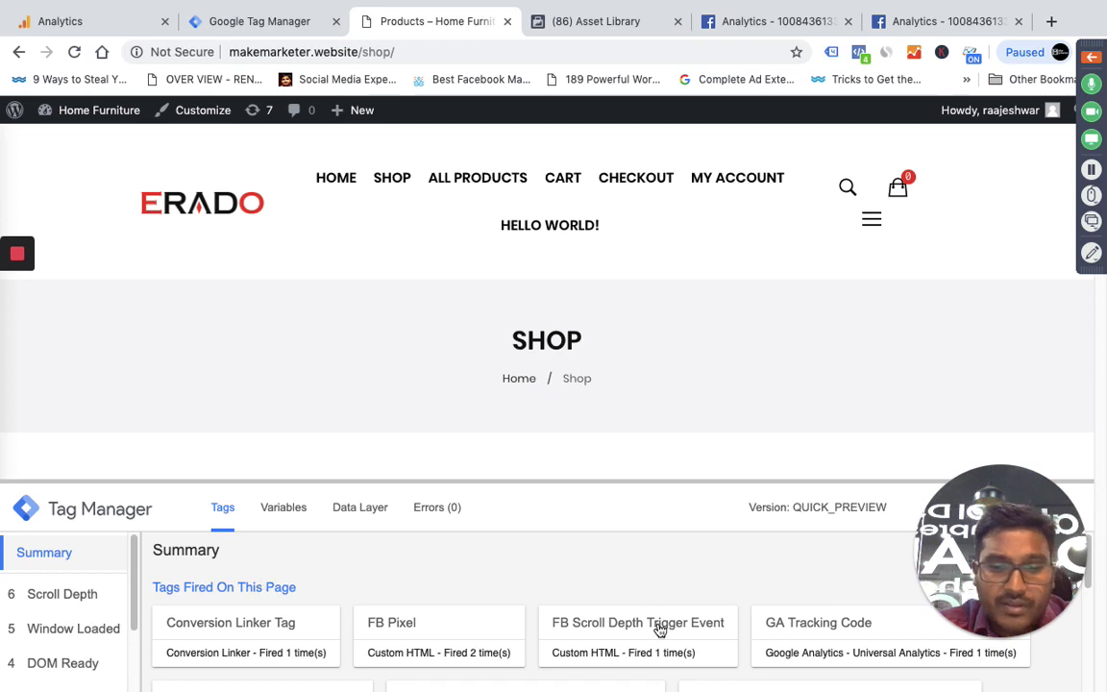
# Step: Select the Shop page's Scroll Depth event in the preview pane and inspect the fired FB Scroll Depth Trigger Event tag's properties
pyautogui.click(88, 599)
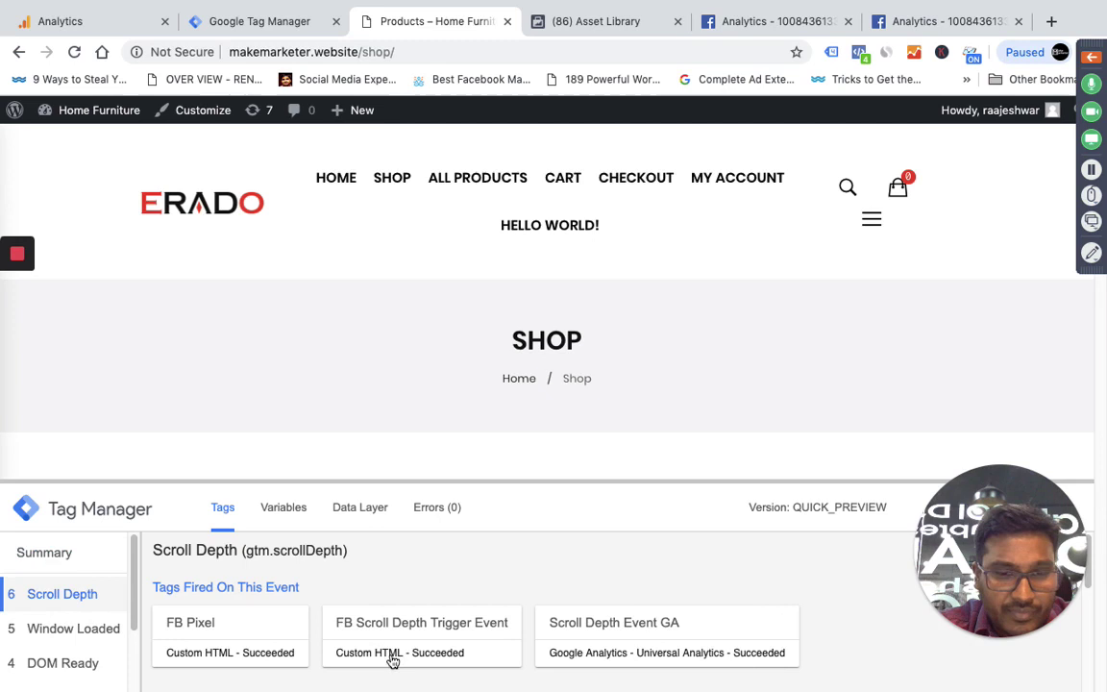
pyautogui.click(456, 631)
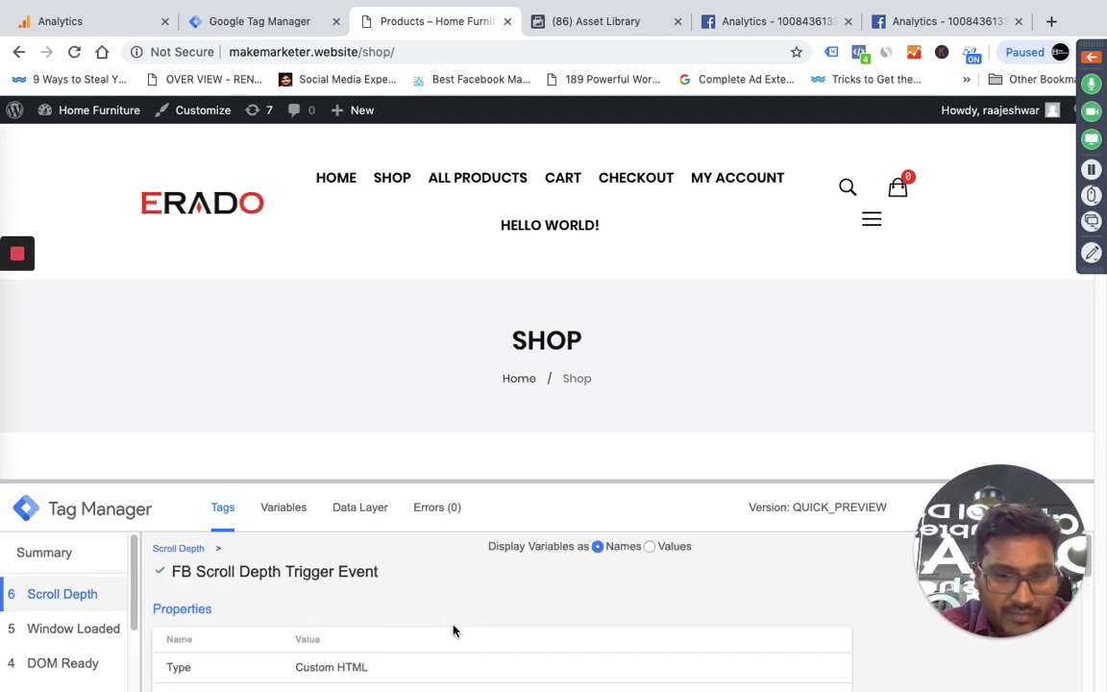
pyautogui.scroll(-5, 453, 630)
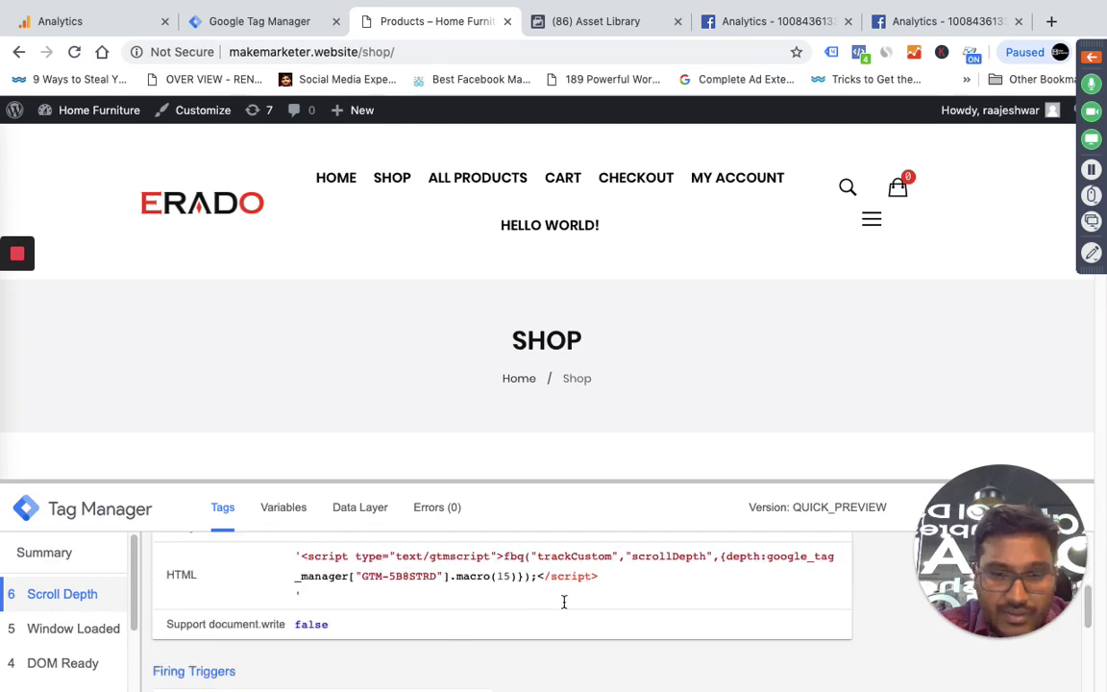
pyautogui.scroll(2, 434, 593)
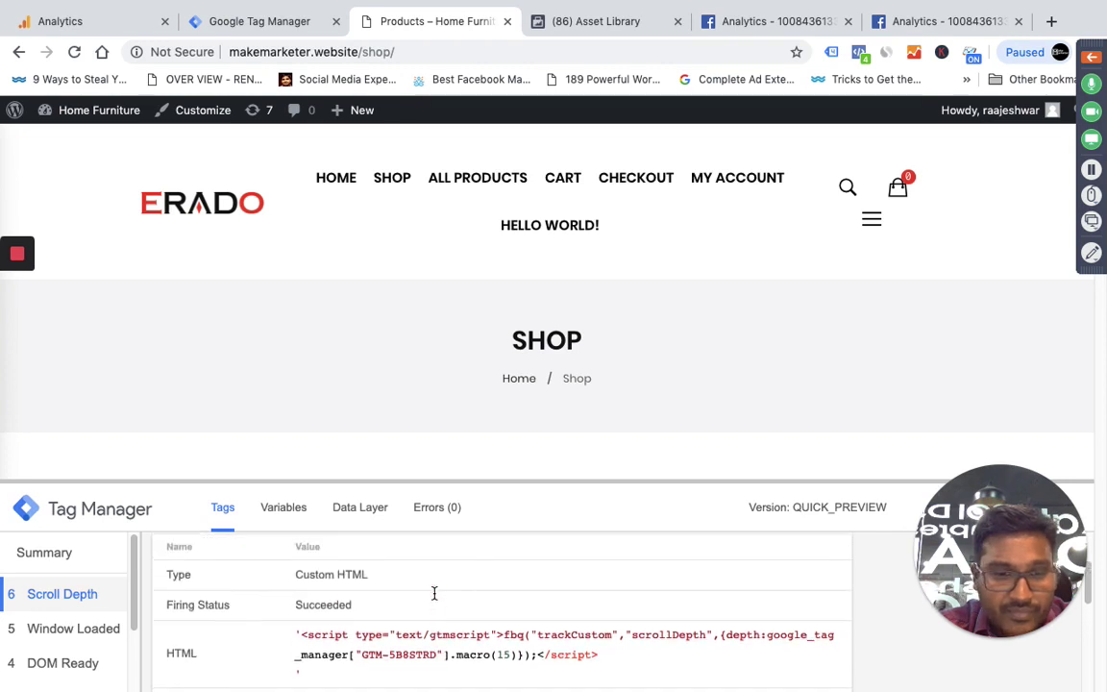
pyautogui.scroll(-4, 435, 593)
pyautogui.scroll(6, 434, 593)
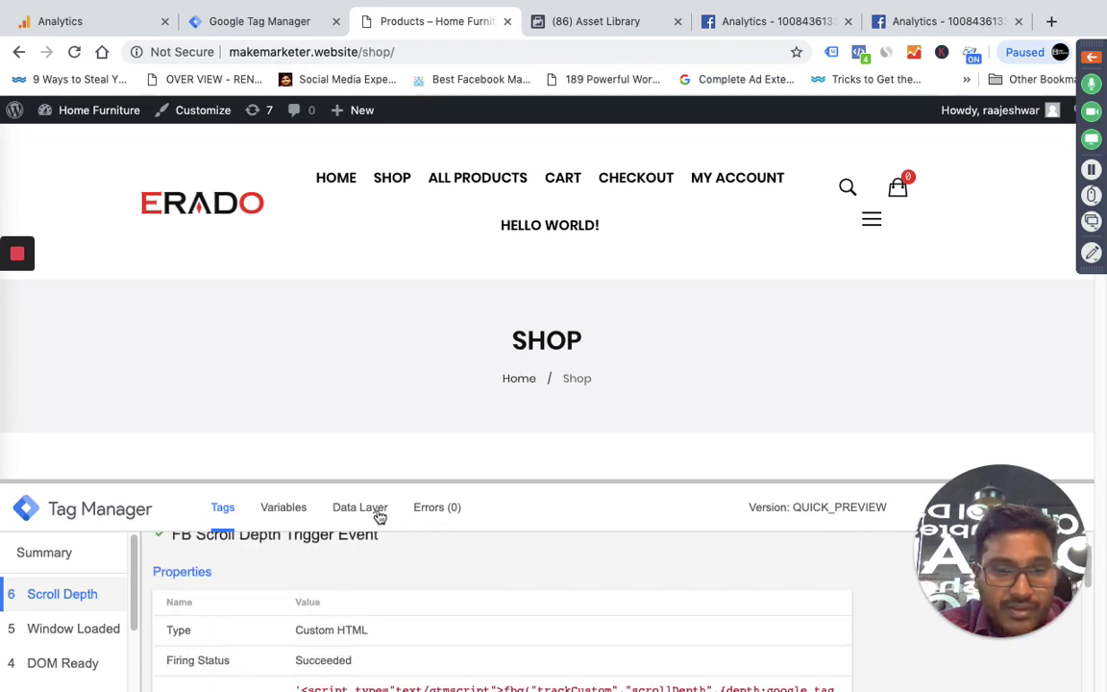
# Step: Examine the variable values of the Shop page's Scroll Depth event, down to Scroll Depth Threshold and Scroll Depth Units
pyautogui.click(286, 509)
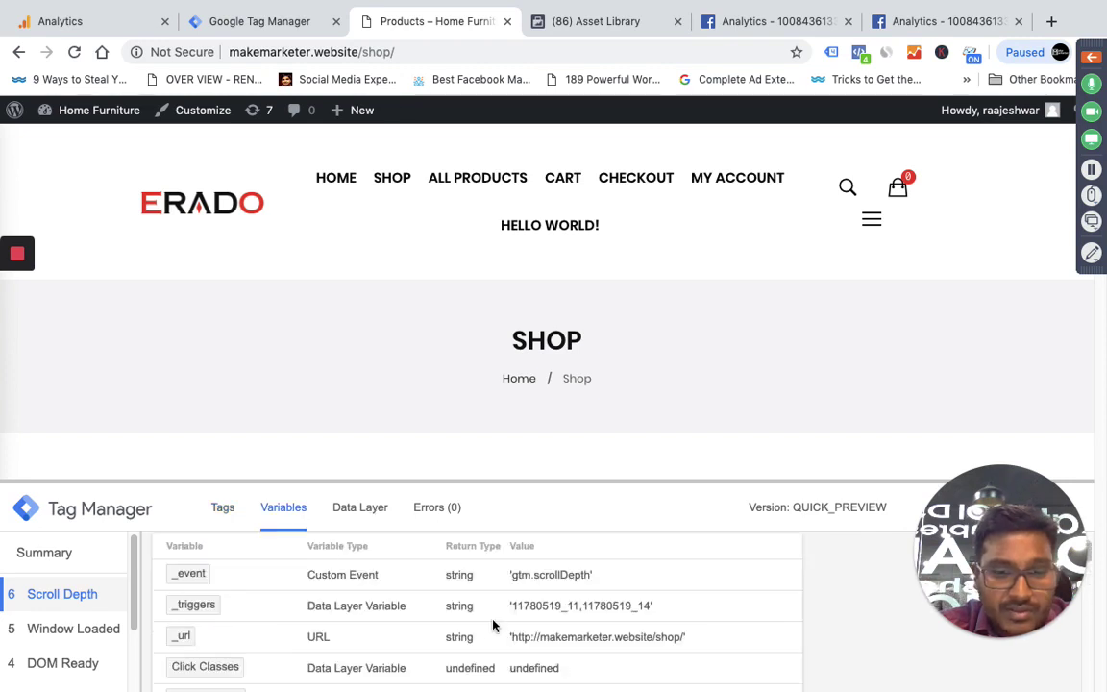
pyautogui.scroll(-3, 493, 626)
pyautogui.scroll(-5, 493, 626)
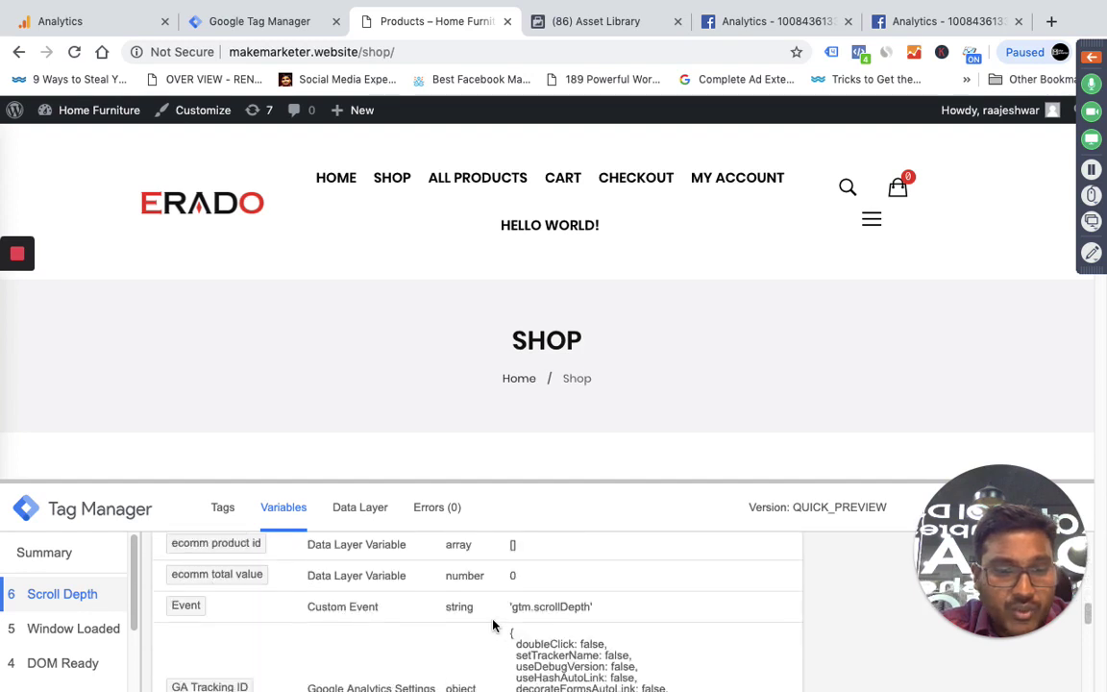
pyautogui.scroll(-3, 493, 626)
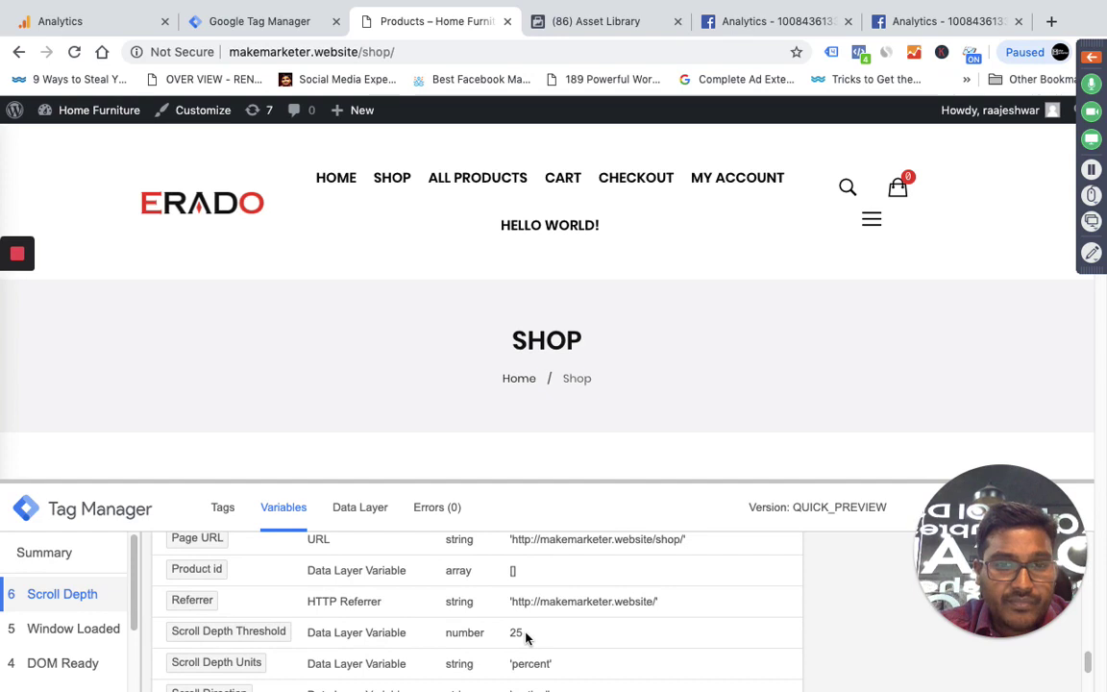
# Step: Inspect the depth parameter sent with the scrollDepth event in Facebook Pixel Helper
pyautogui.click(864, 58)
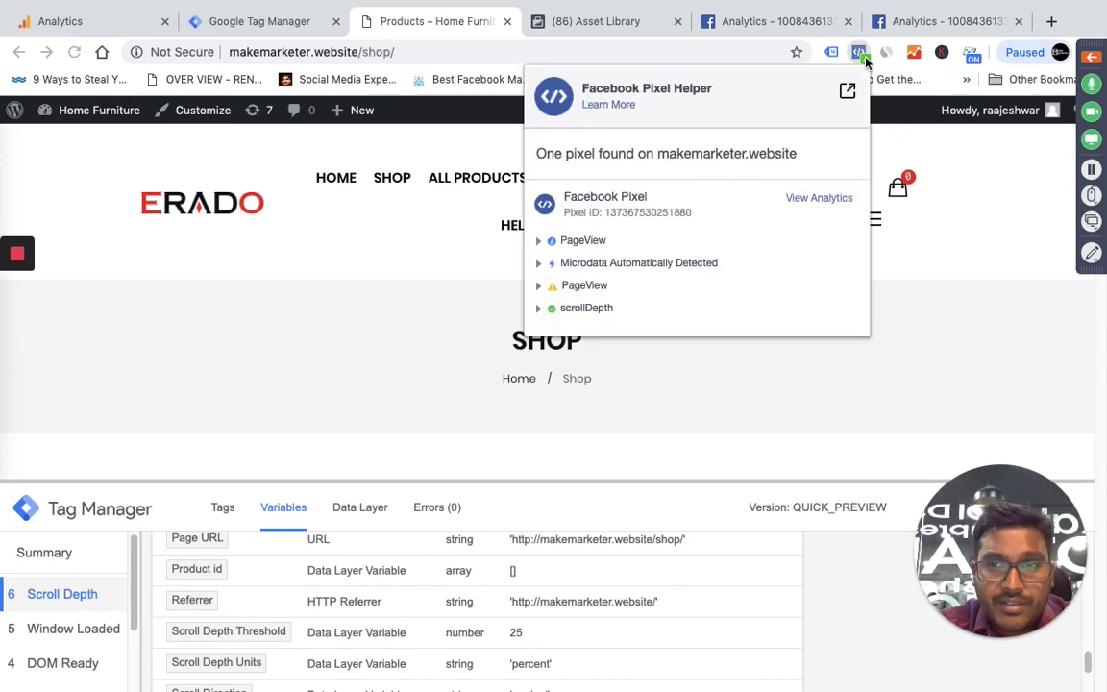
pyautogui.click(538, 309)
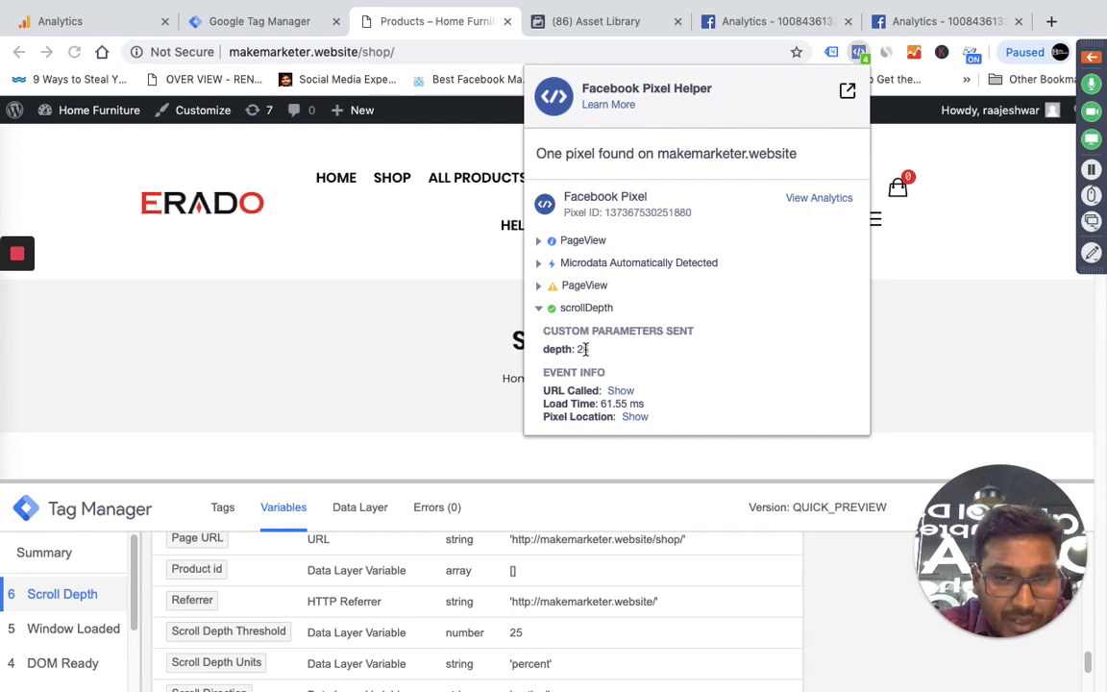
pyautogui.moveTo(589, 350); pyautogui.dragTo(579, 350)
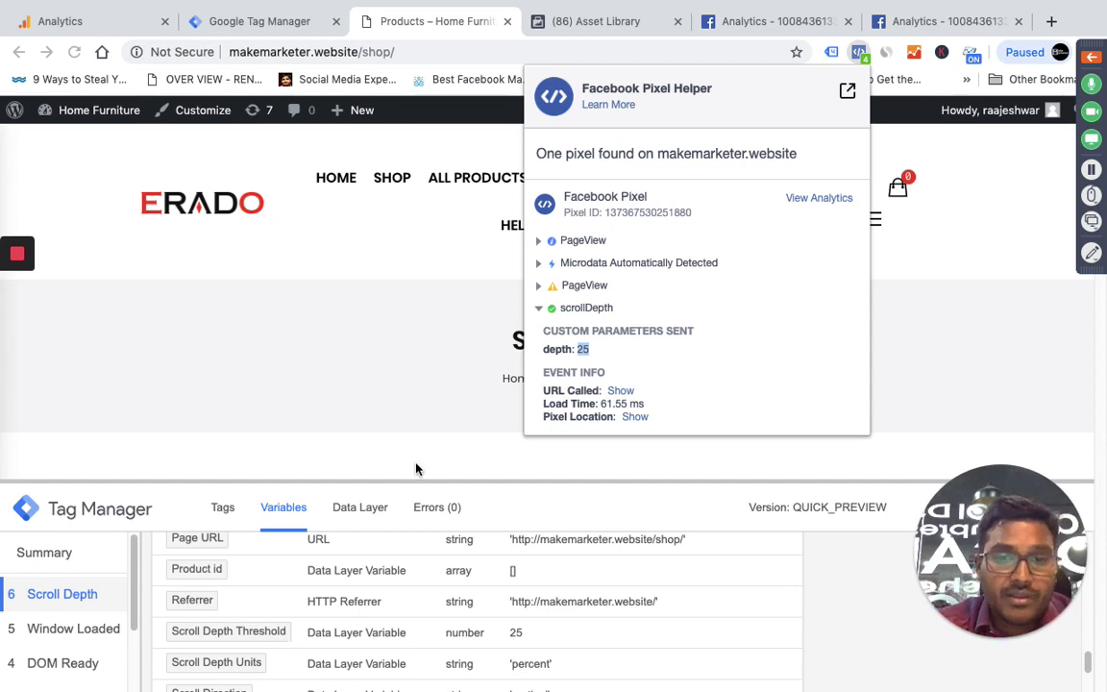
pyautogui.click(539, 308)
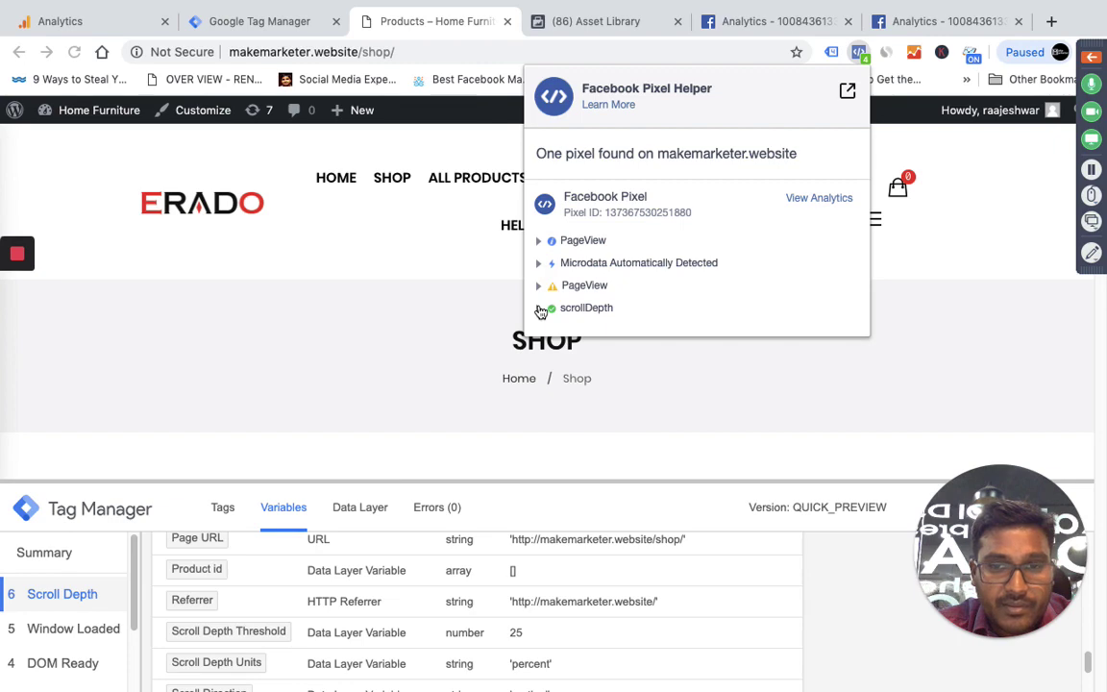
# Step: Scroll down the Shop page to fire further scroll depth events and inspect the latest scrollDepth event's parameters in Facebook Pixel Helper
pyautogui.click(937, 235)
pyautogui.scroll(-10, 938, 235)
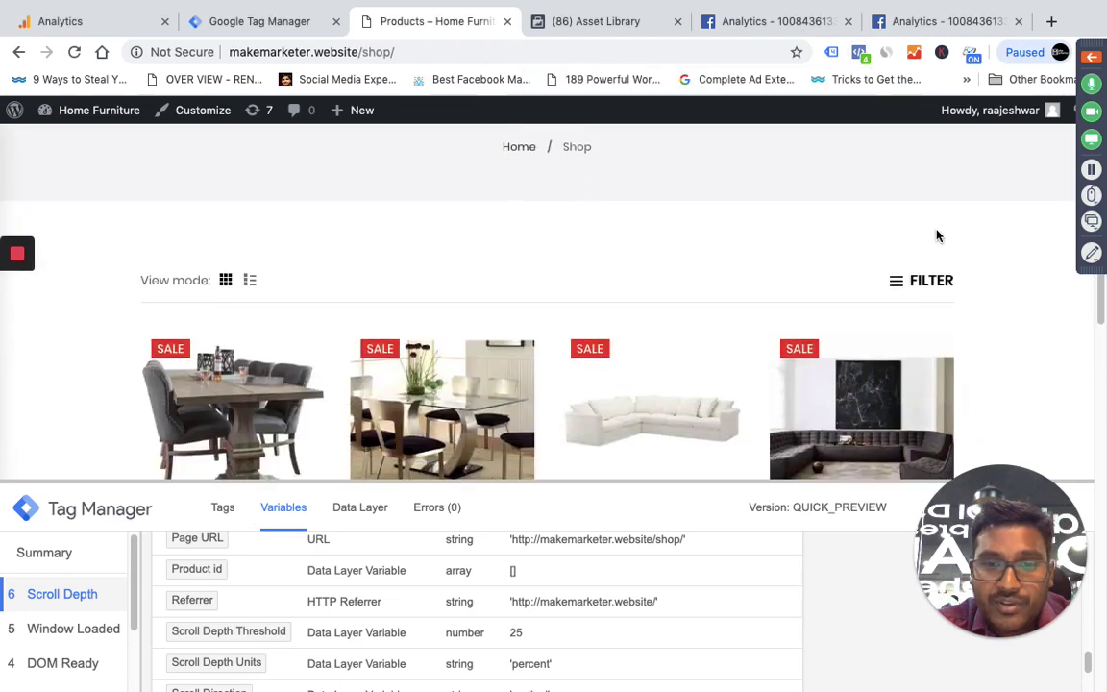
pyautogui.scroll(-6, 937, 235)
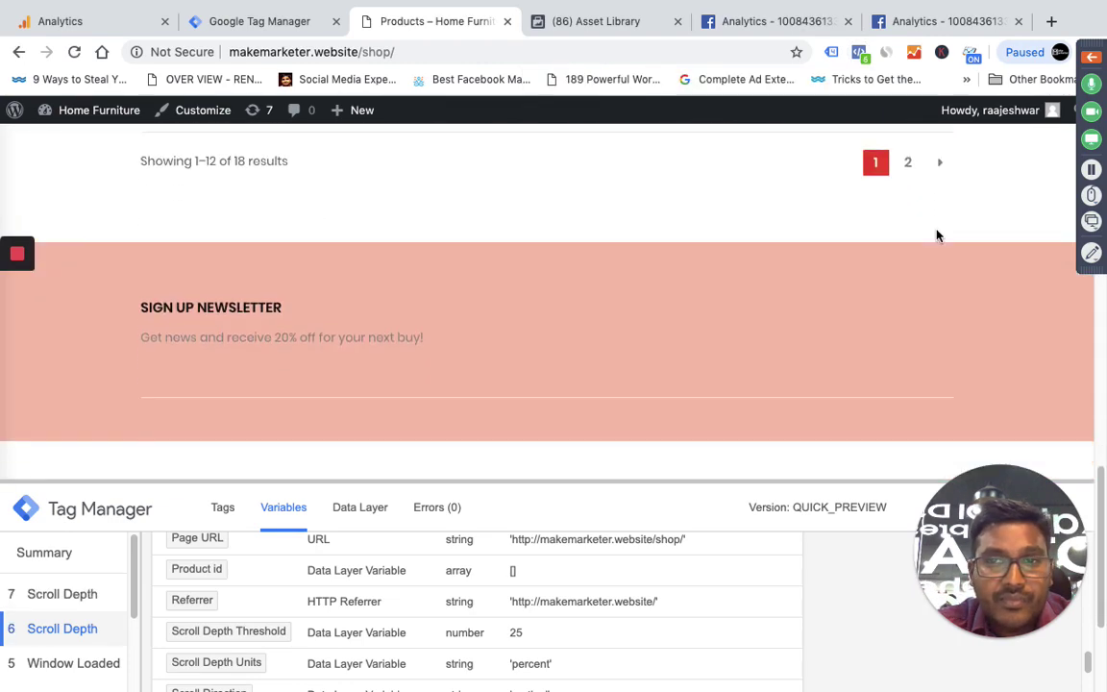
pyautogui.click(861, 55)
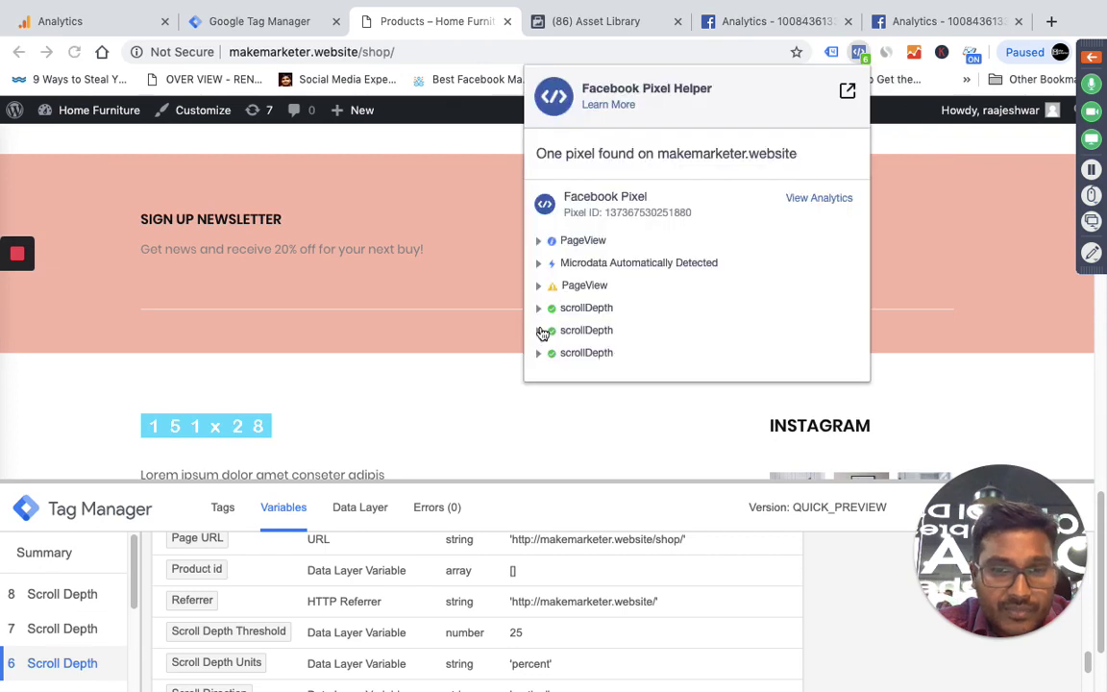
pyautogui.click(542, 331)
pyautogui.click(541, 334)
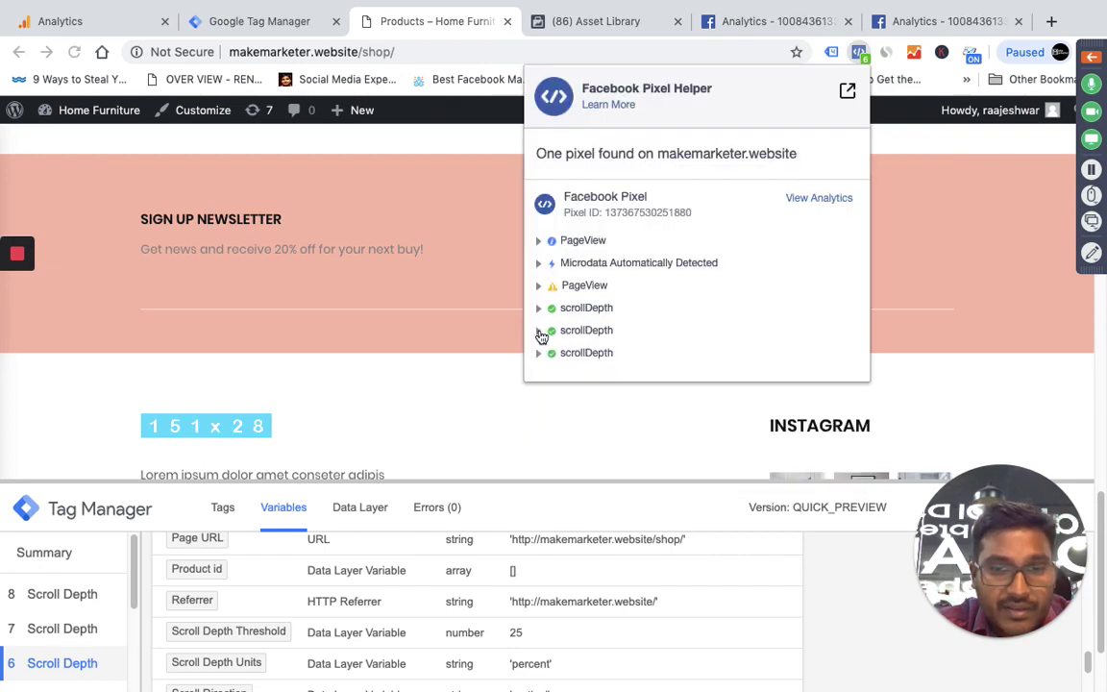
pyautogui.click(542, 354)
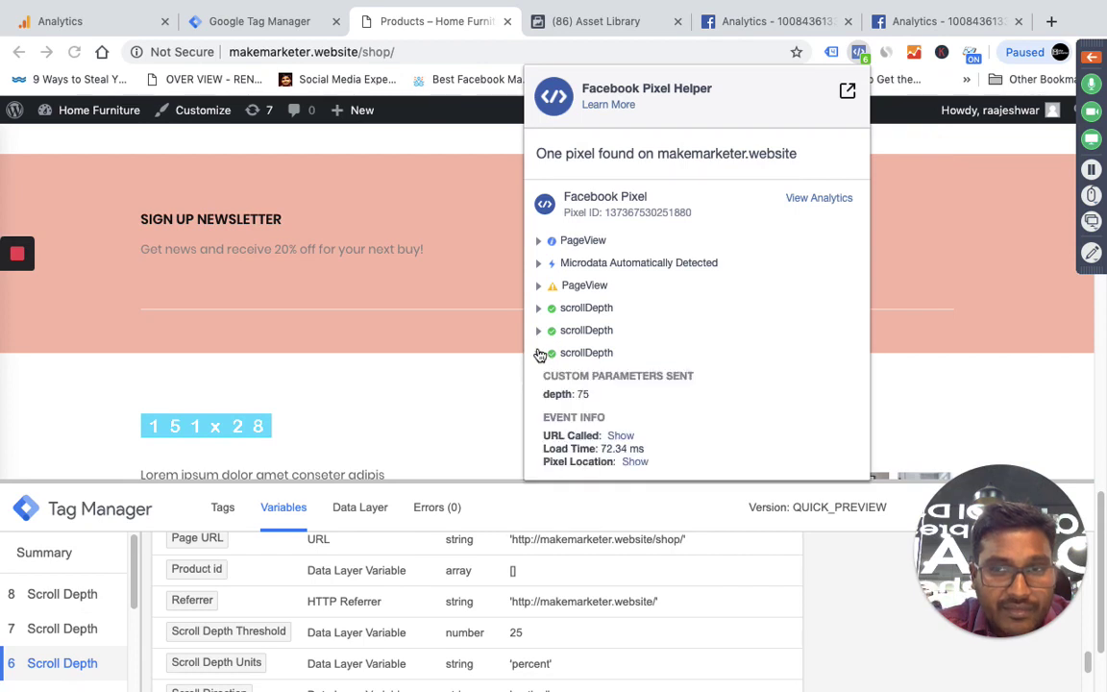
pyautogui.click(541, 354)
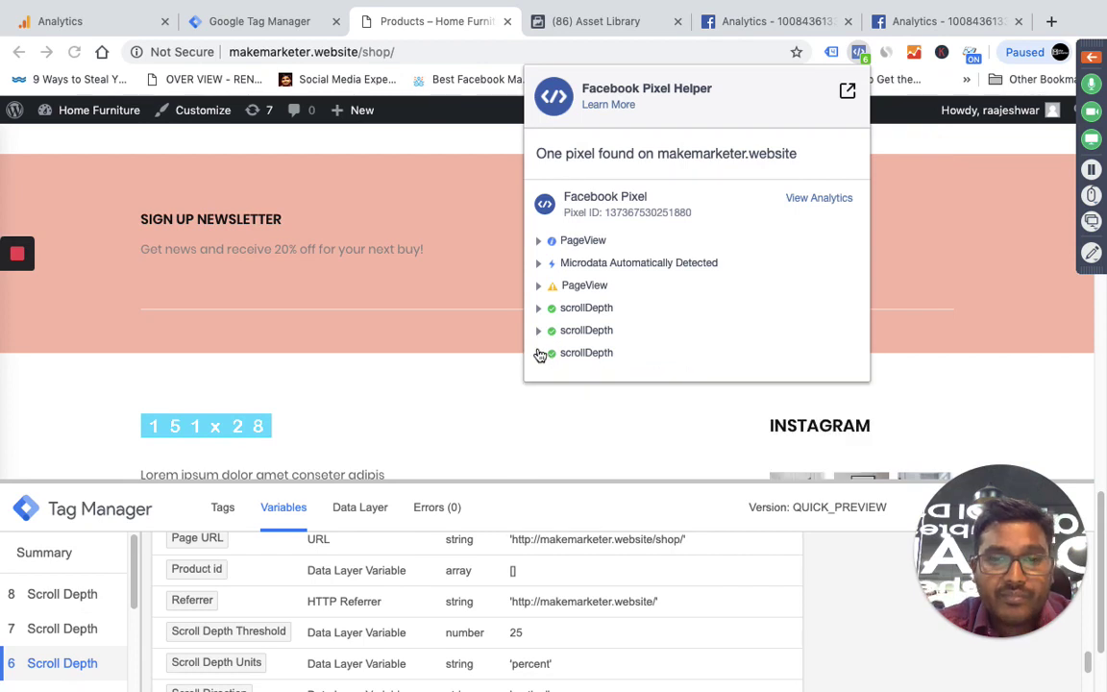
# Step: Switch to the Facebook Asset Library and base the website traffic custom audience on the Make Marketer Testing Pixel's scrollDepth event
pyautogui.click(749, 25)
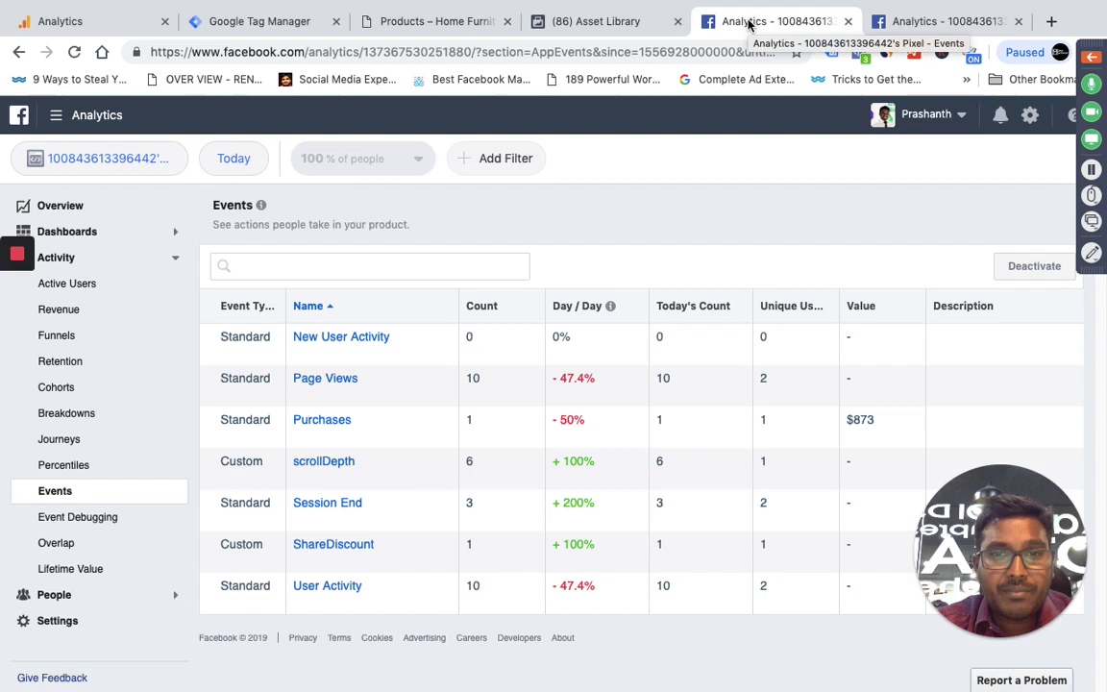
pyautogui.click(624, 23)
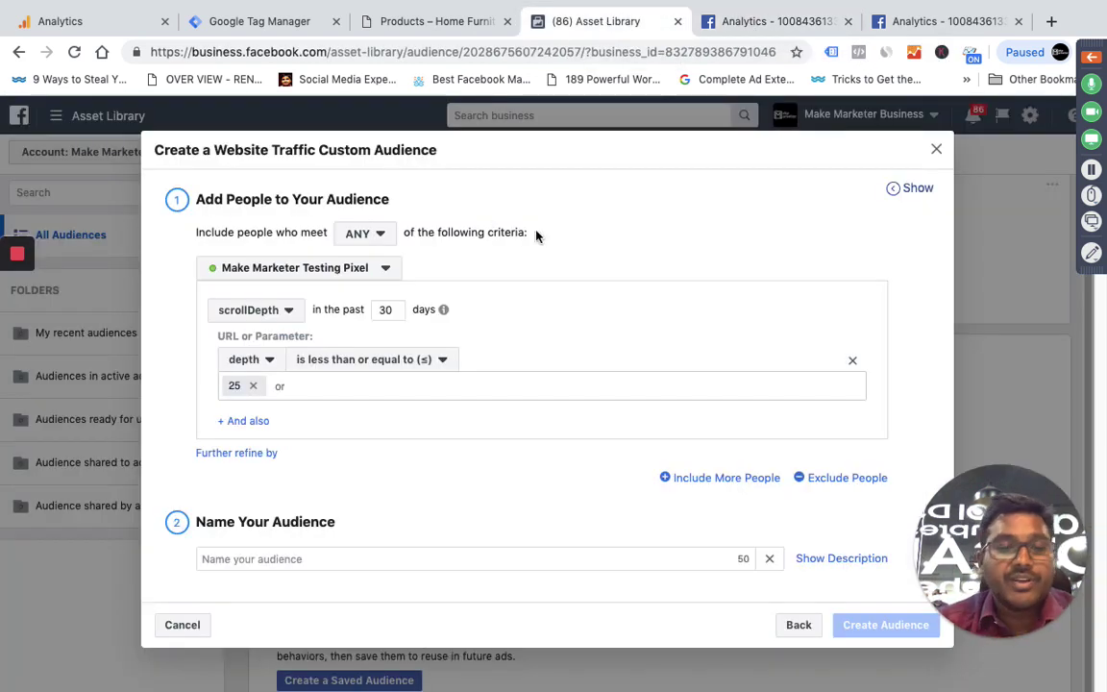
pyautogui.click(342, 272)
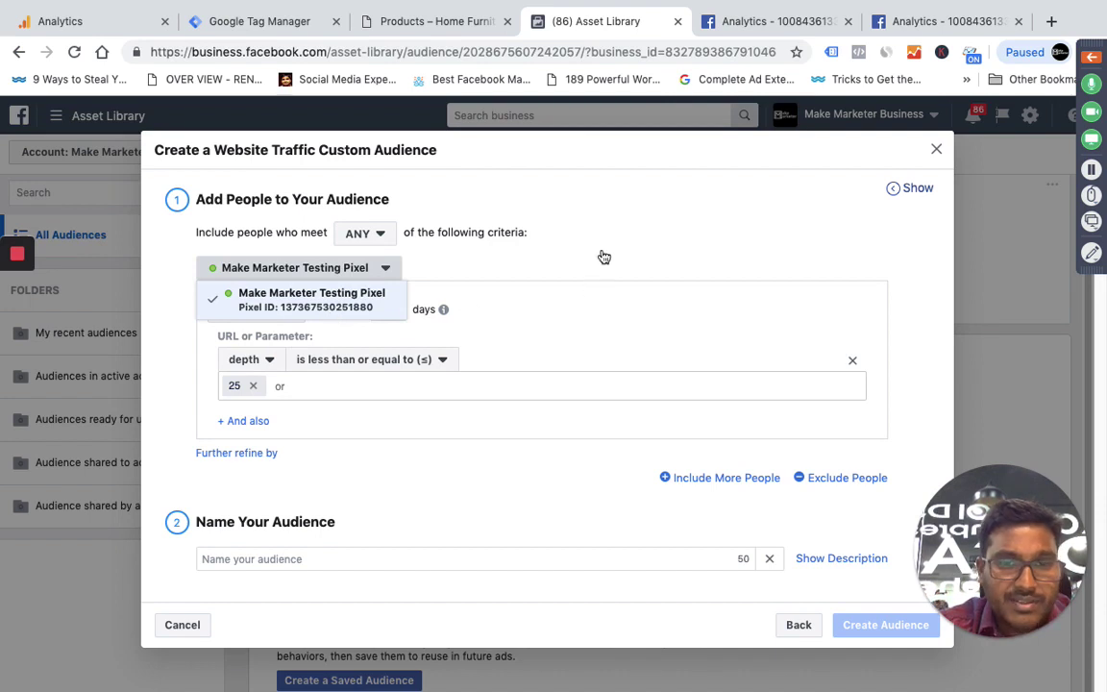
pyautogui.click(314, 302)
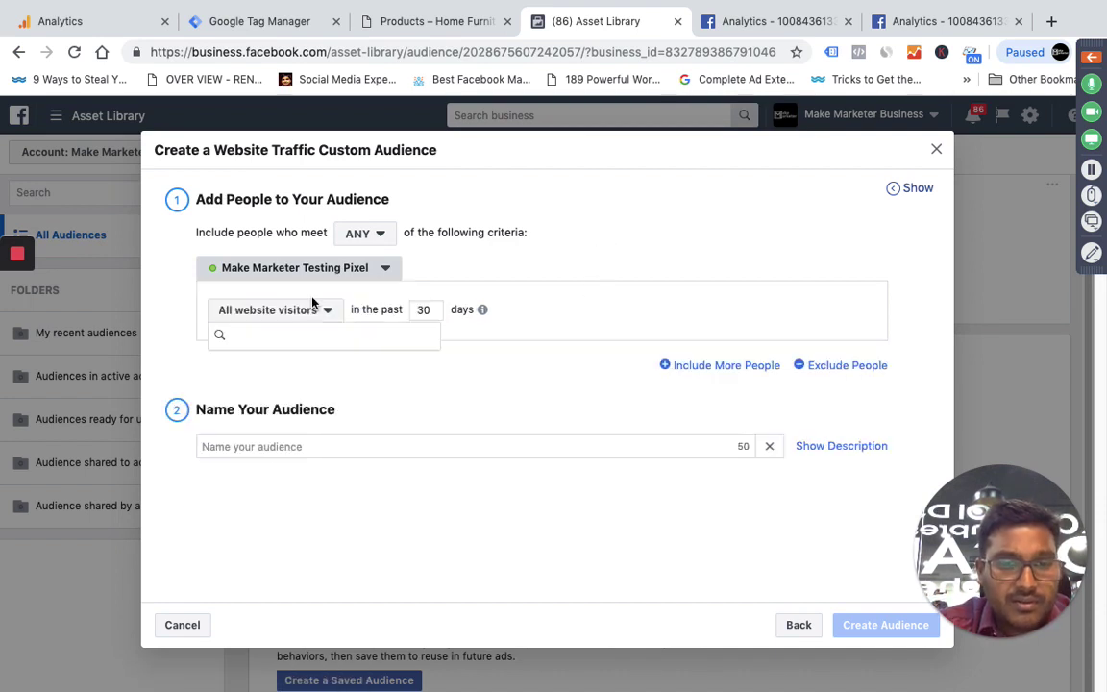
pyautogui.click(310, 314)
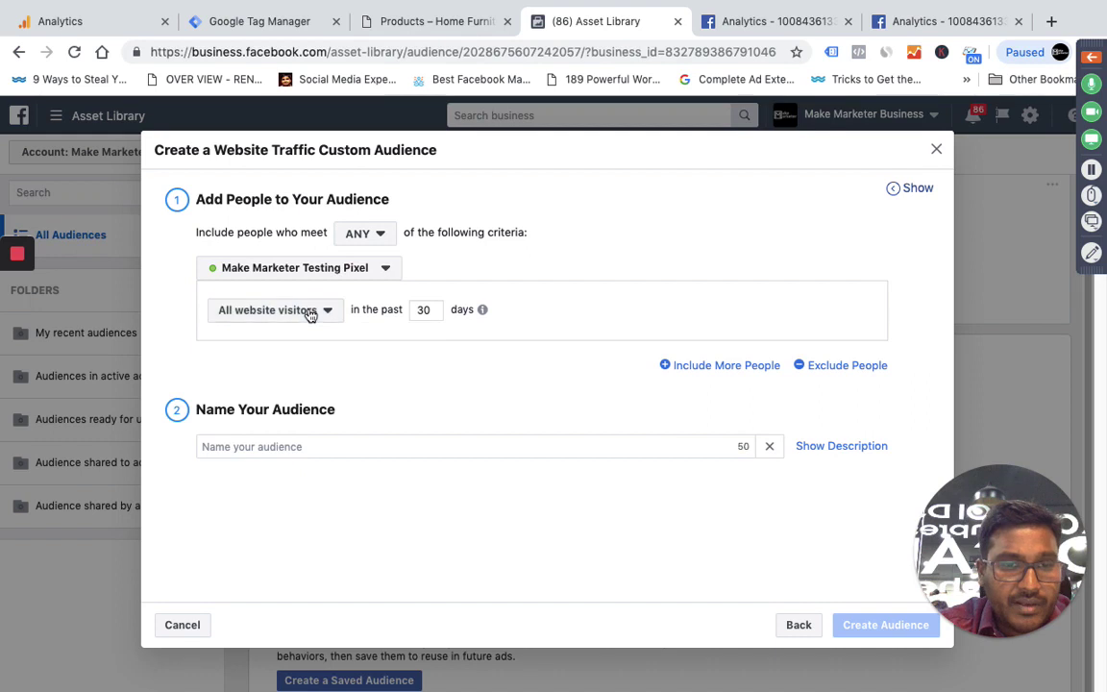
pyautogui.click(309, 314)
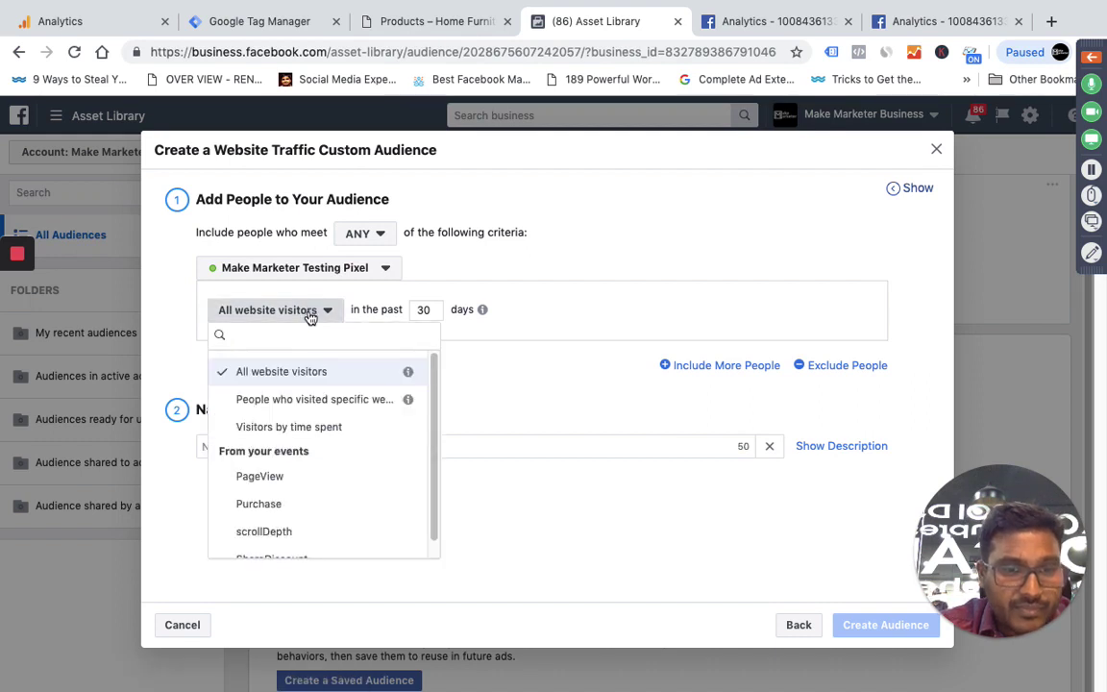
pyautogui.scroll(-1, 330, 478)
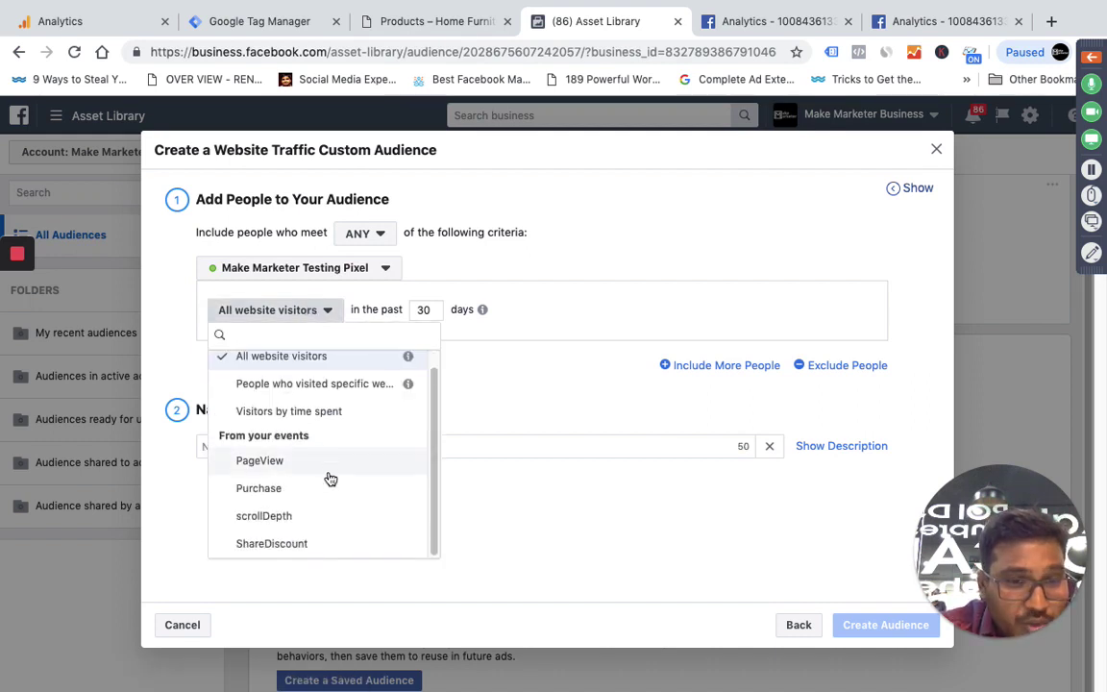
pyautogui.click(264, 516)
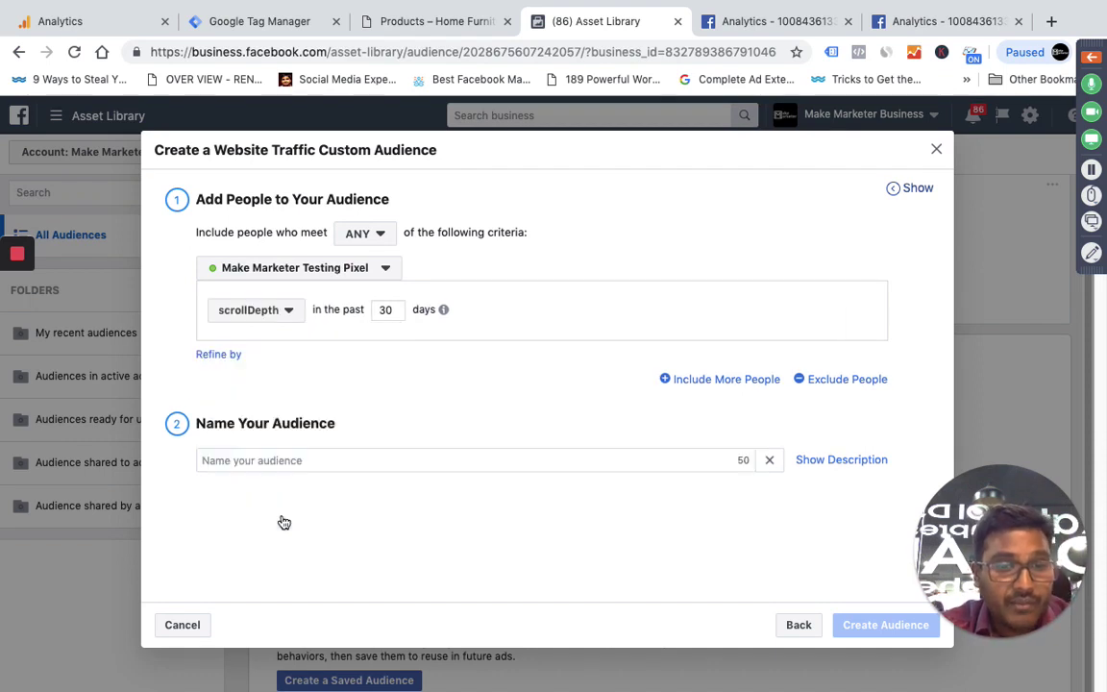
# Step: Refine the scrollDepth audience rule by URL/Parameter, using the depth parameter
pyautogui.click(228, 357)
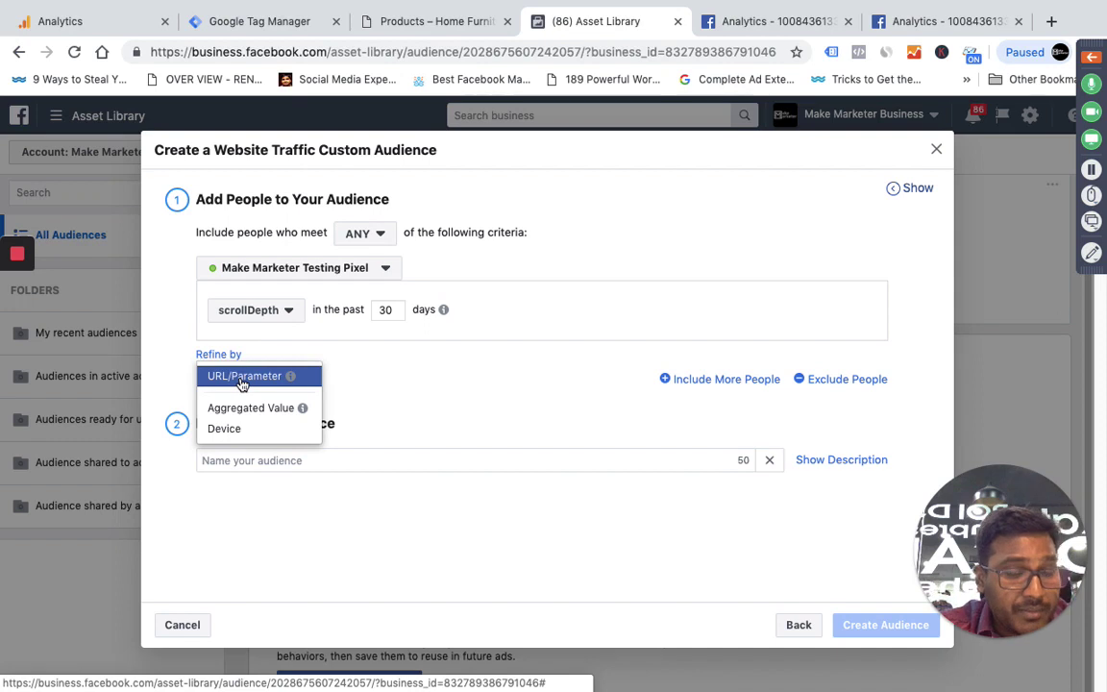
pyautogui.click(242, 377)
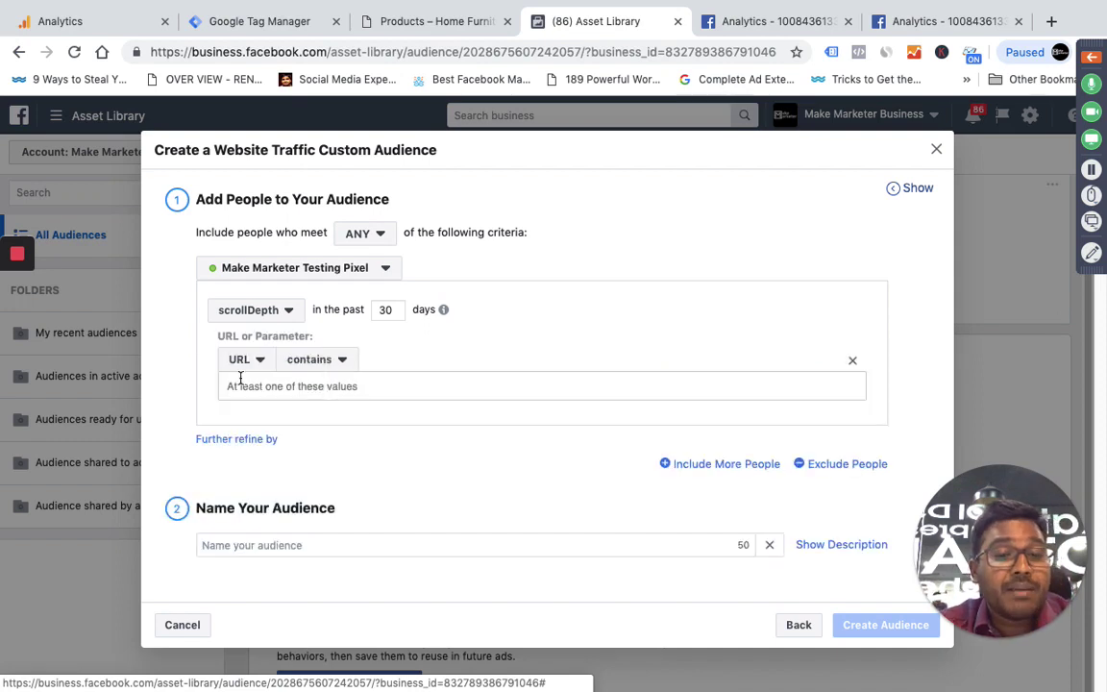
pyautogui.click(257, 367)
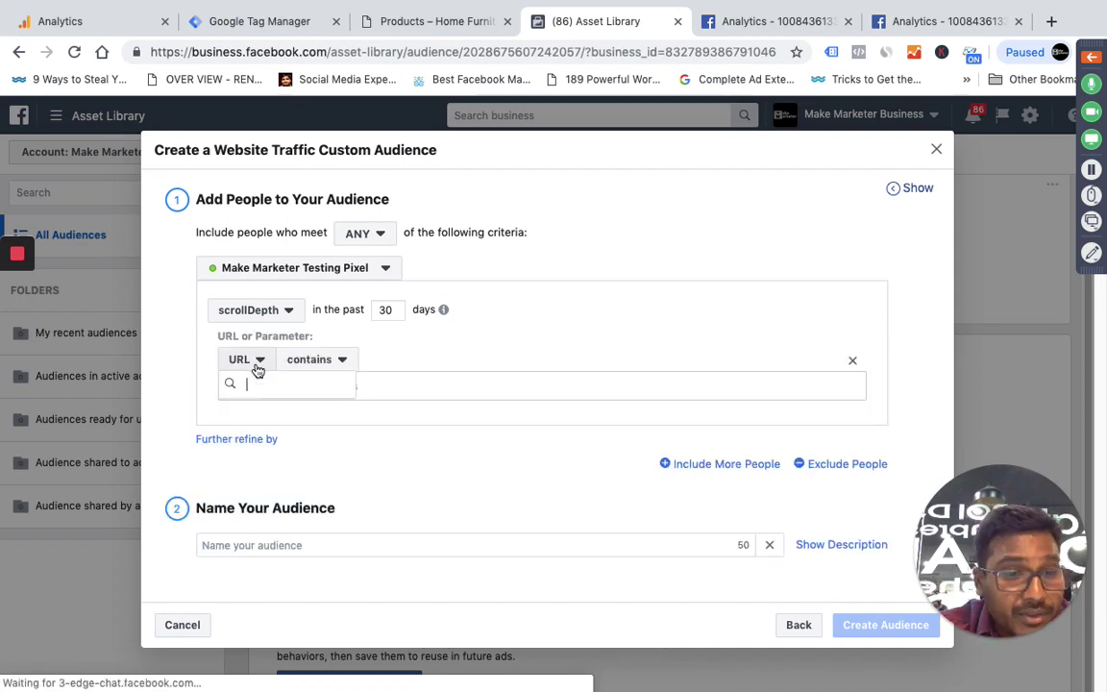
pyautogui.click(257, 365)
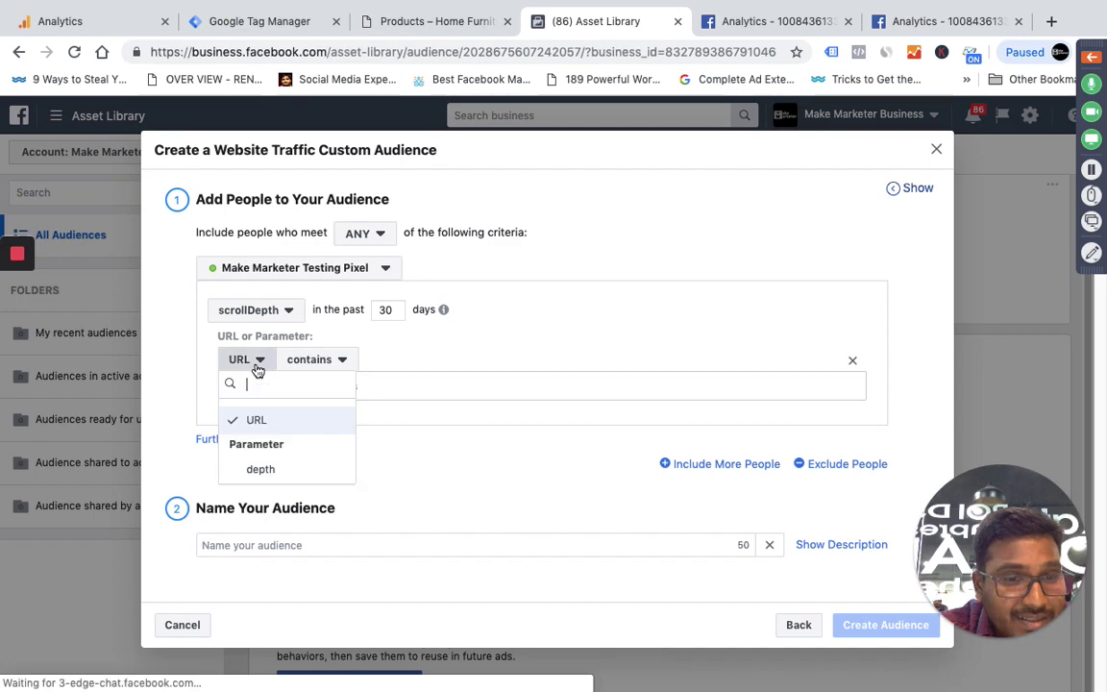
pyautogui.click(261, 470)
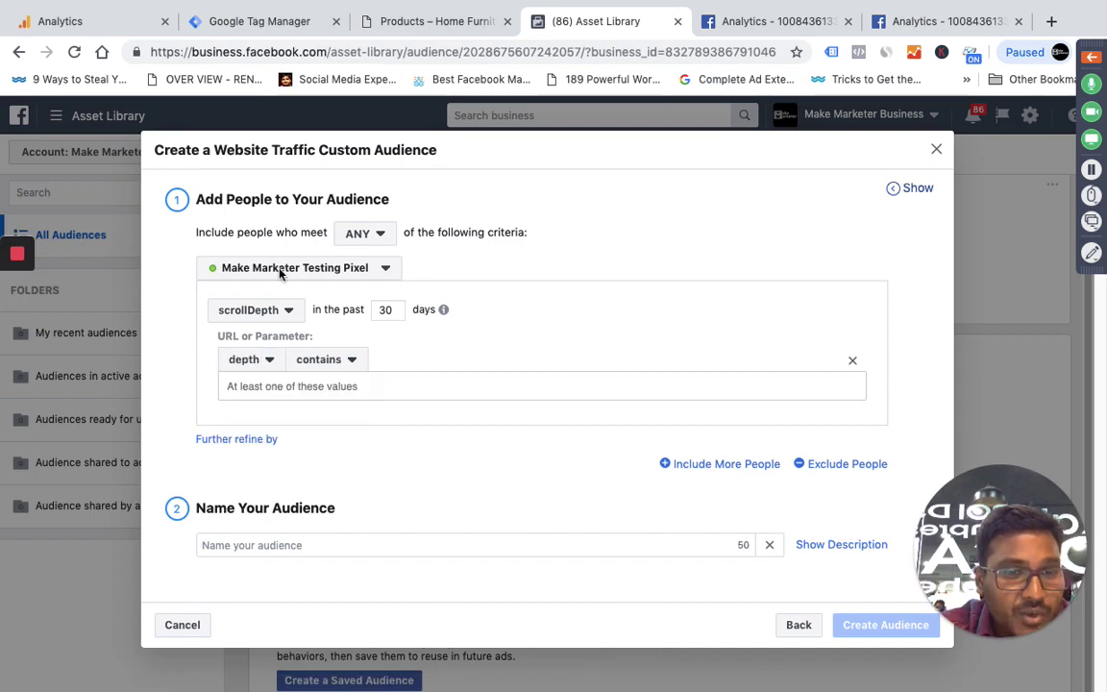
# Step: Set the audience rule's depth condition to "is less than or equal to (≤)" with the value 25
pyautogui.click(286, 23)
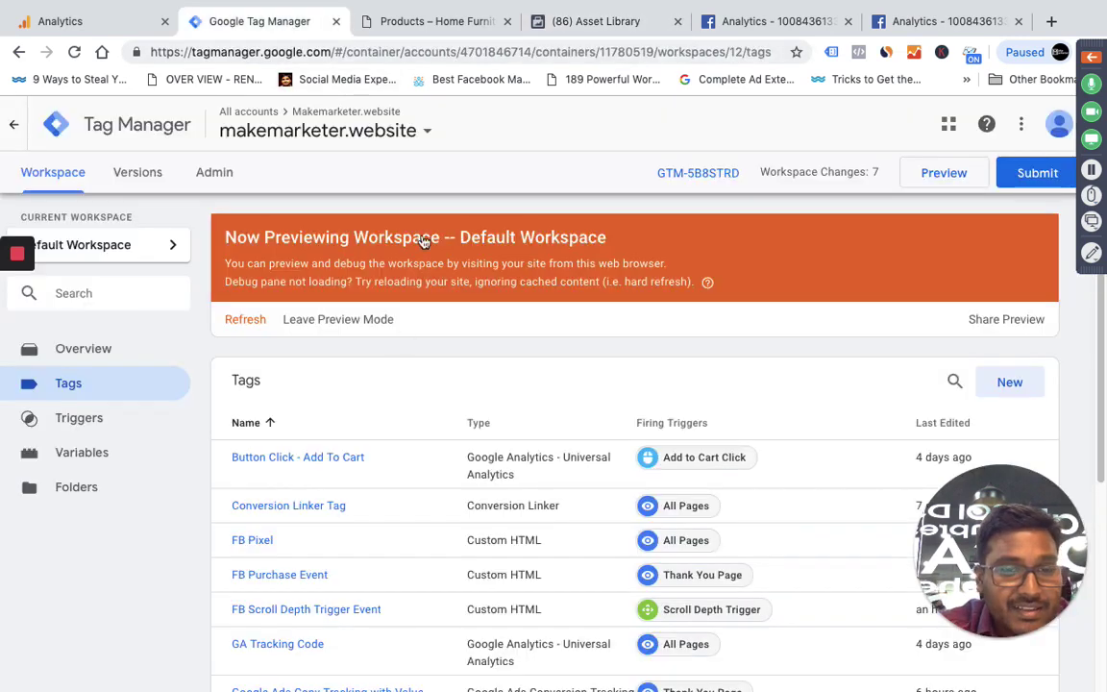
pyautogui.click(616, 36)
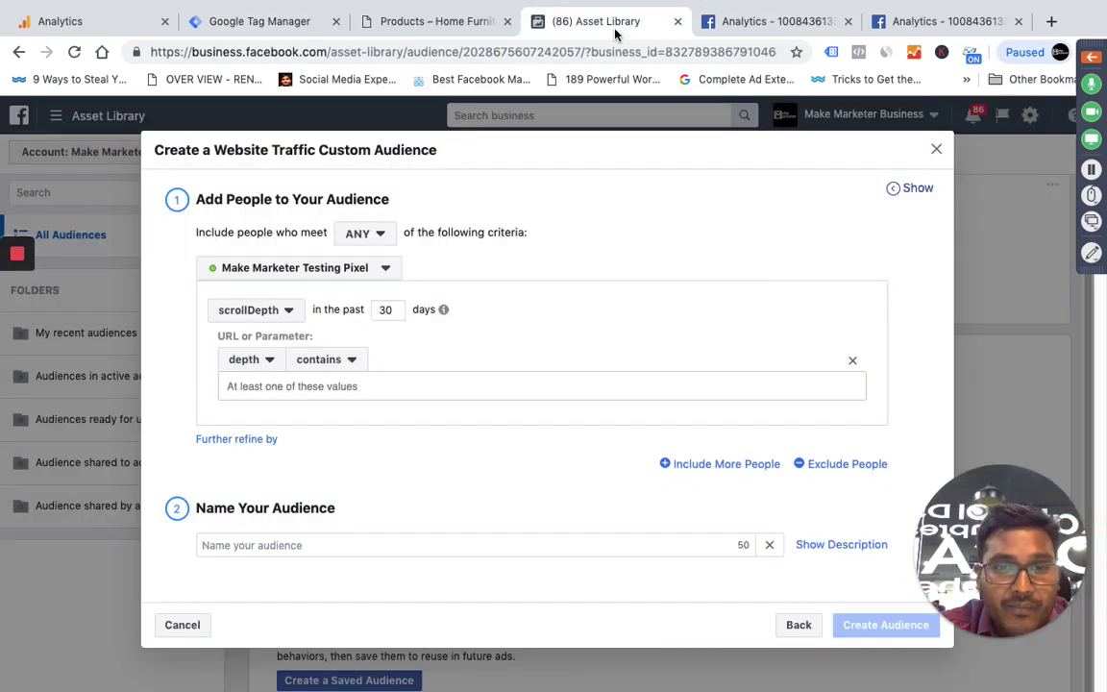
pyautogui.click(349, 362)
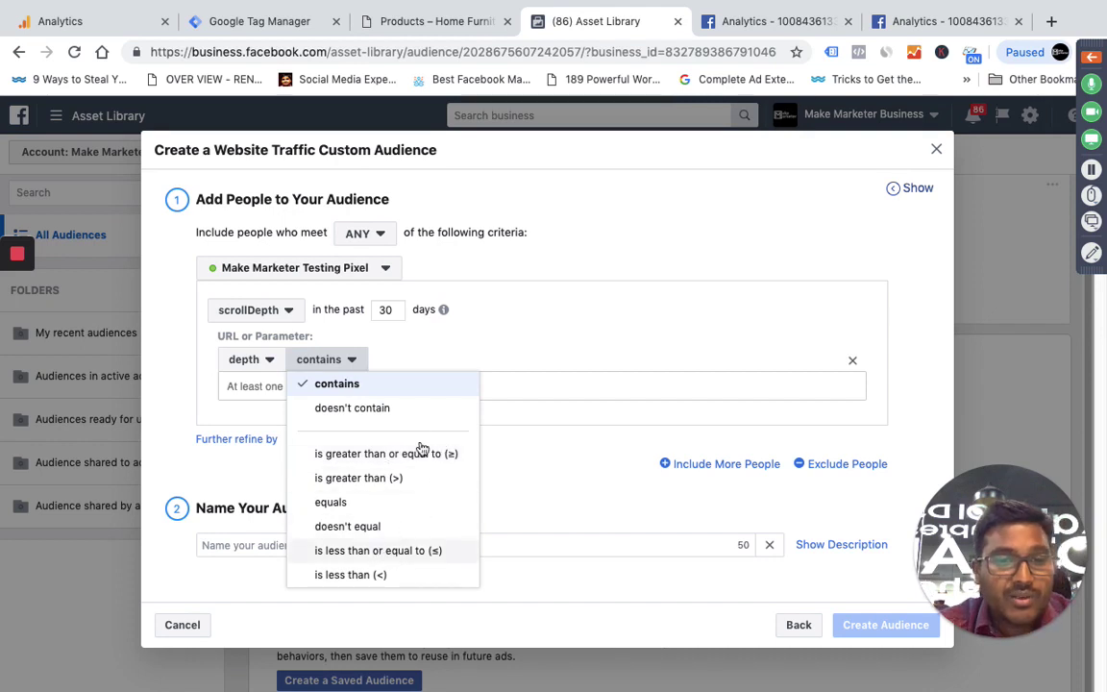
pyautogui.click(394, 552)
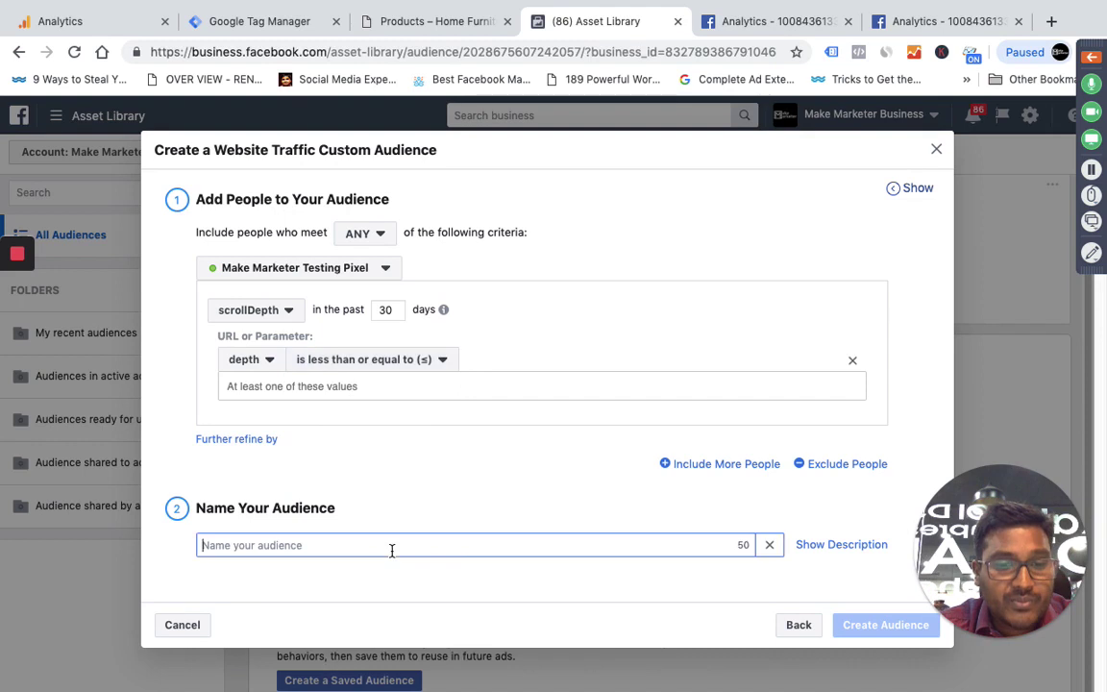
pyautogui.click(402, 388)
pyautogui.write('25')
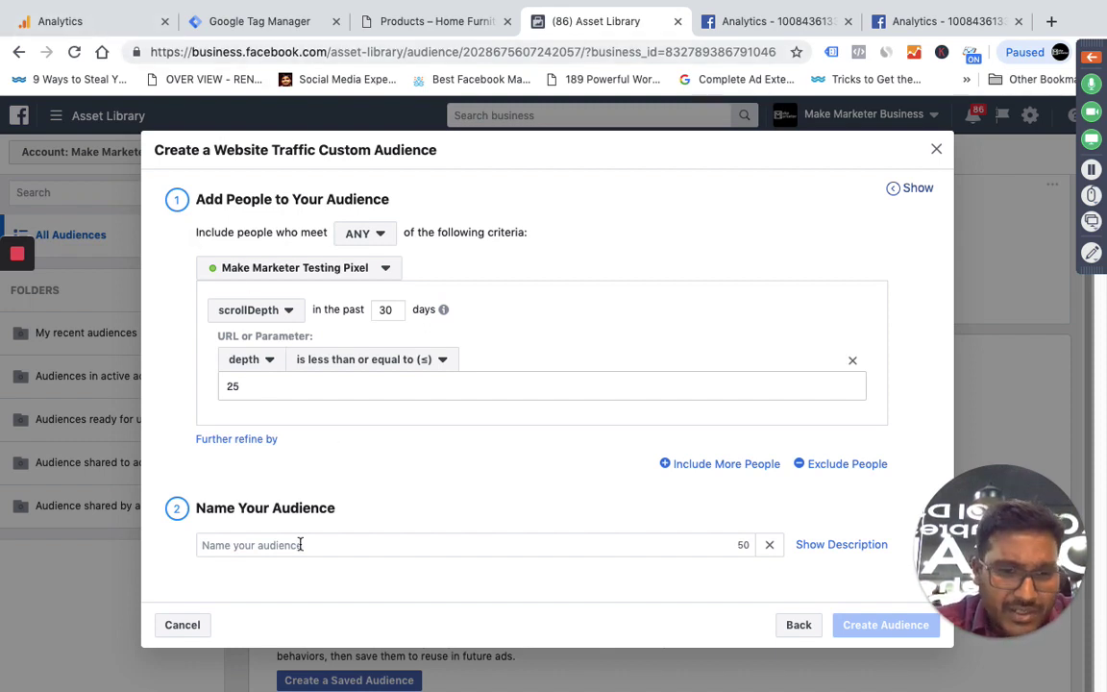
# Step: Switch to Google Analytics and examine the Events Flow report's scroll and ADD TO CART event paths from the first event onward
pyautogui.click(100, 17)
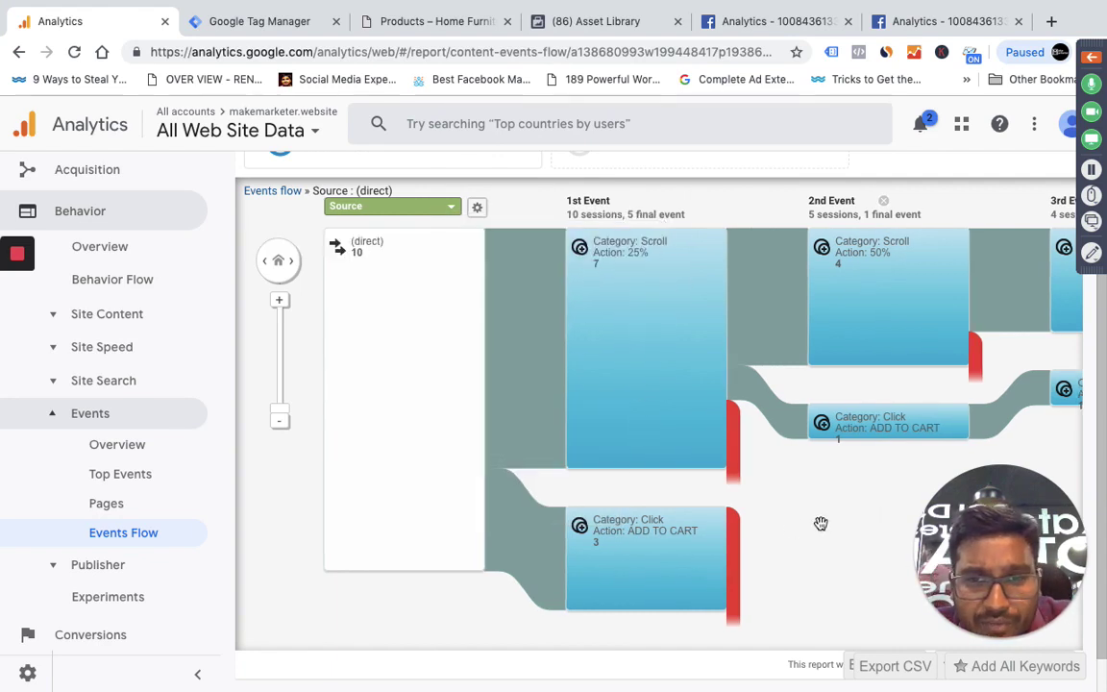
pyautogui.hscroll(3, 707, 528)
pyautogui.hscroll(5, 707, 528)
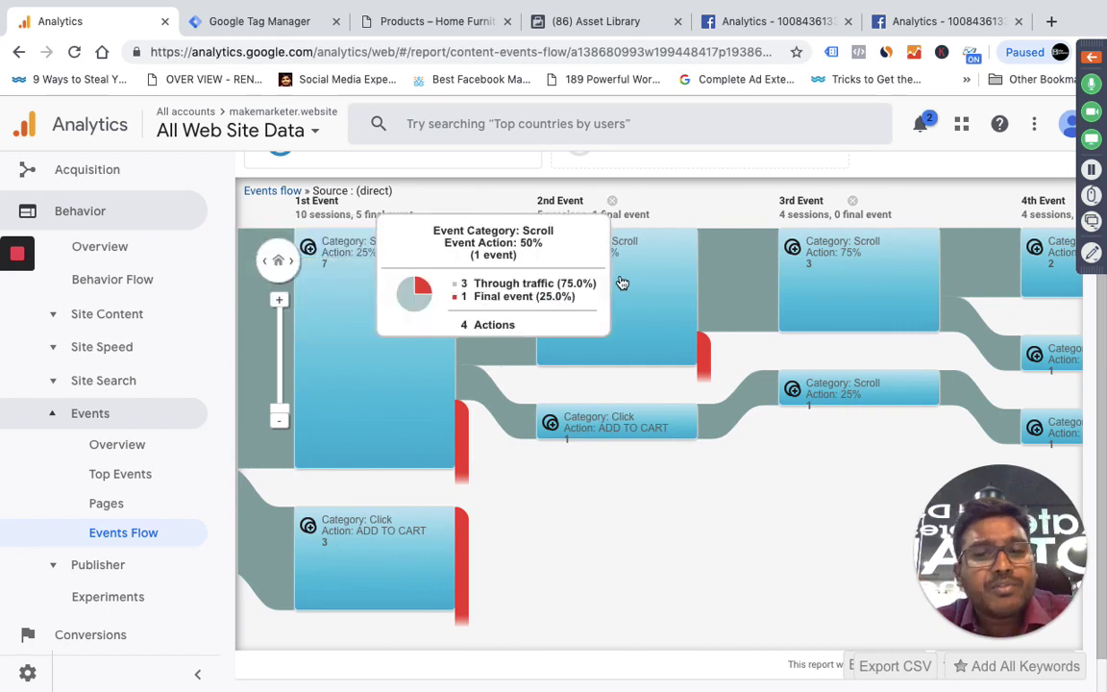
pyautogui.moveTo(390, 259)
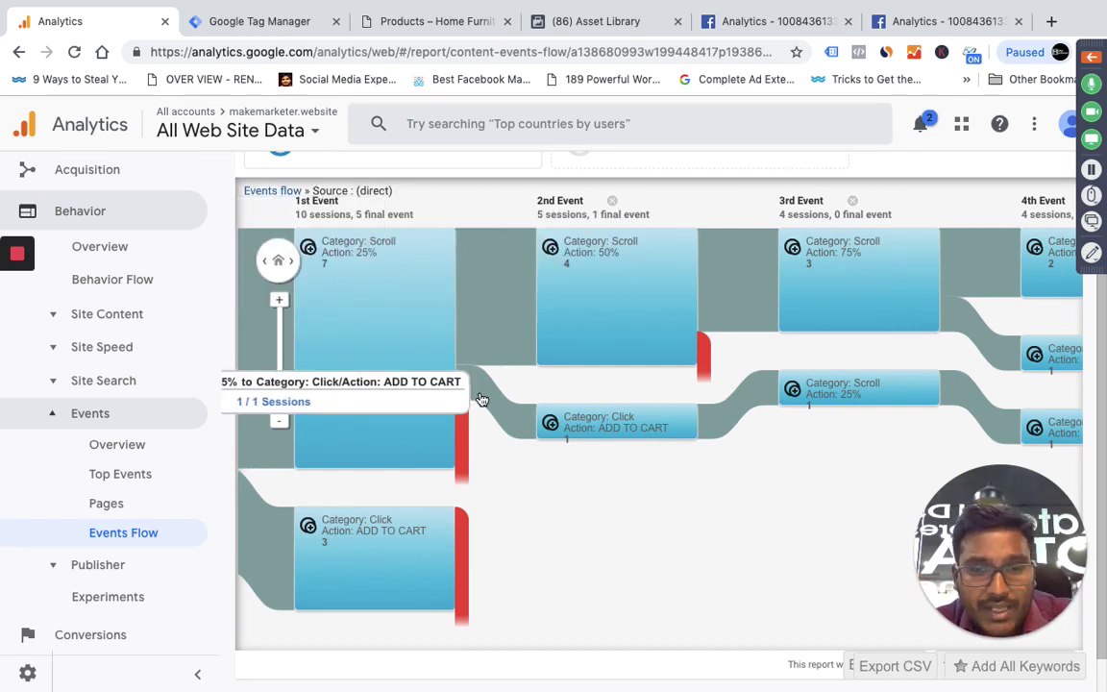
pyautogui.moveTo(570, 444)
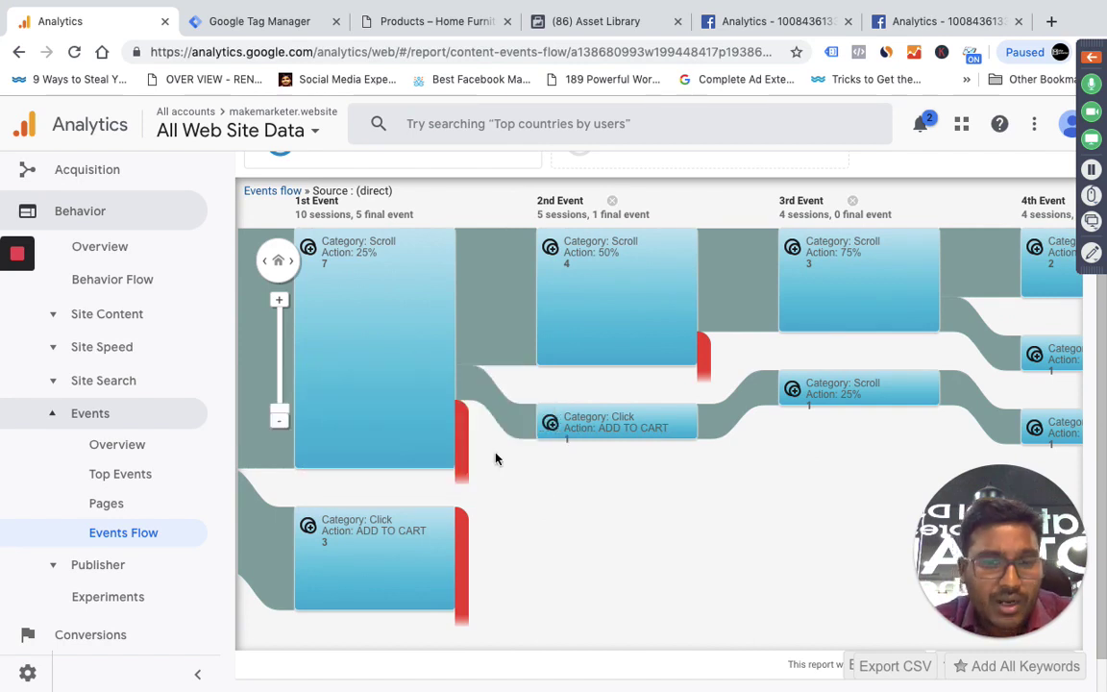
# Step: Examine the Events Flow report's scroll path from the second to the fourth event, including the Scroll 75% node's traffic details
pyautogui.moveTo(700, 285)
pyautogui.moveTo(647, 290)
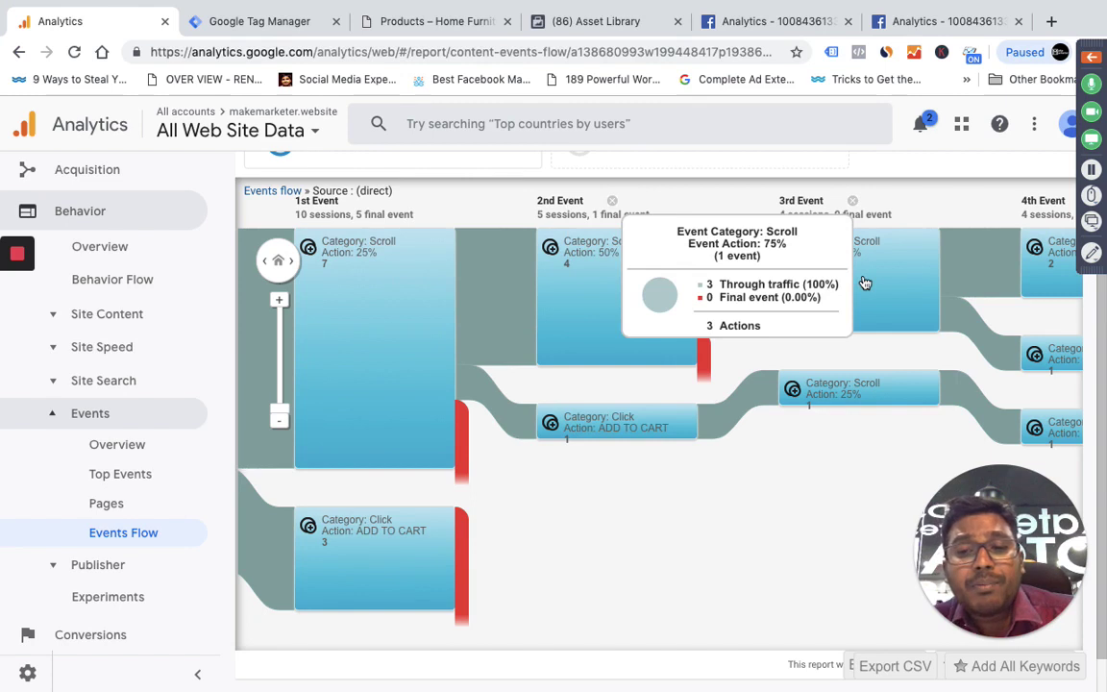
pyautogui.moveTo(737, 533); pyautogui.dragTo(576, 541)
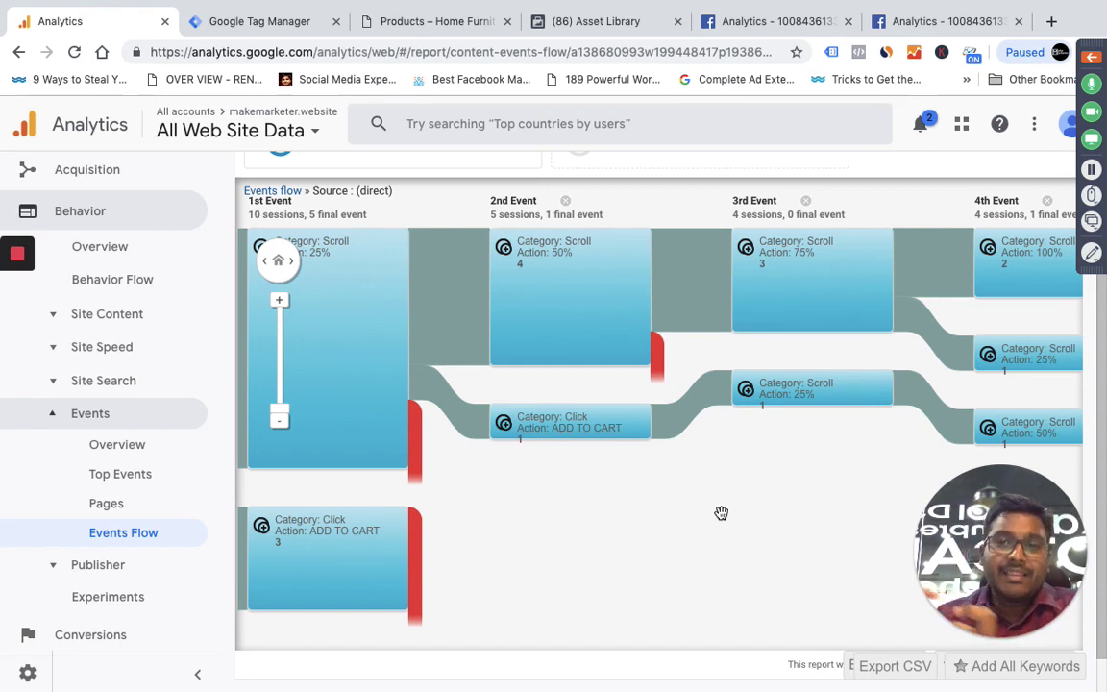
# Step: Switch to the Facebook Asset Library and review the custom audience's scrollDepth rule and its depth condition
pyautogui.click(600, 28)
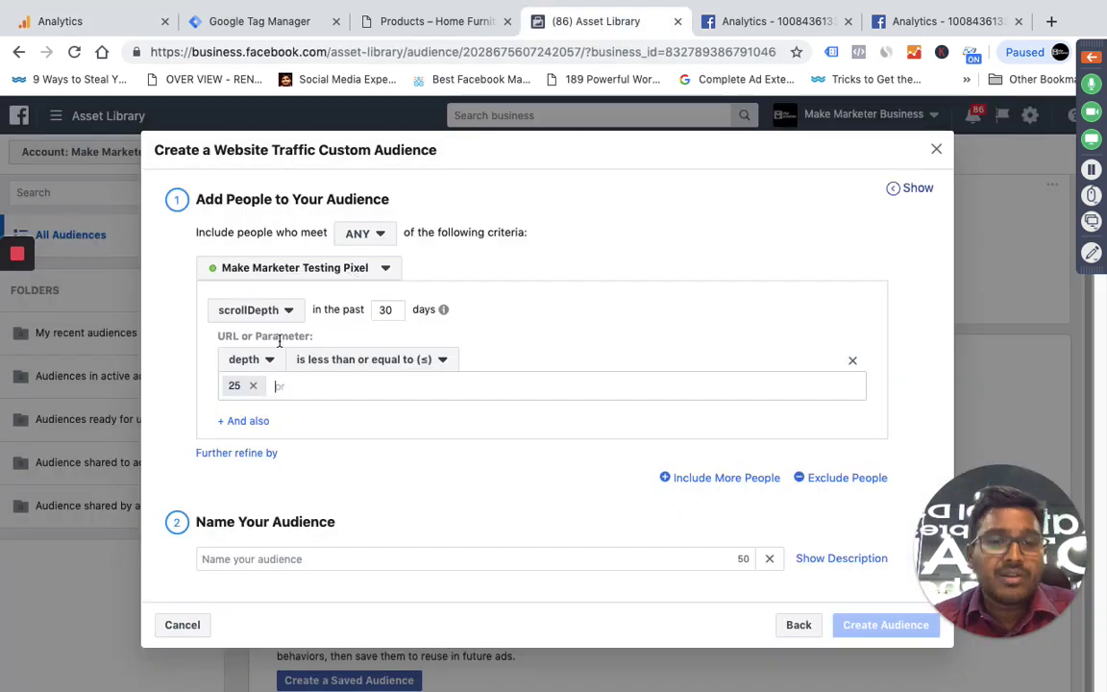
pyautogui.click(326, 389)
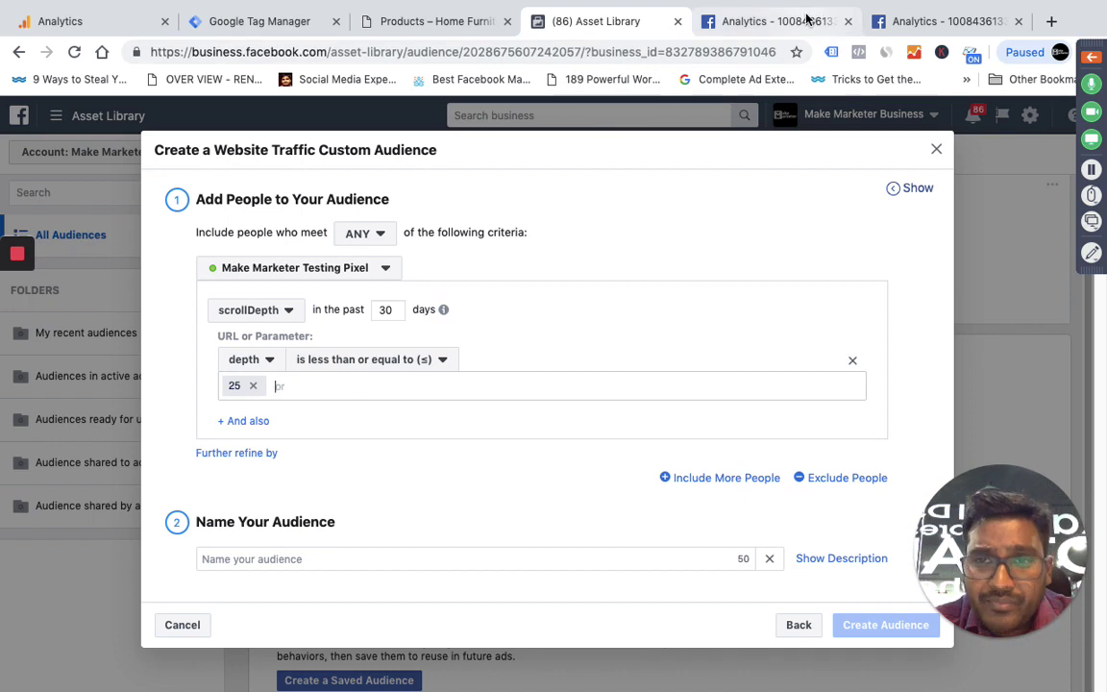
# Step: Switch to Facebook Analytics and examine the Events list and the Event Debugging log's scrollDepth entries with their logged times and depth parameters
pyautogui.click(778, 21)
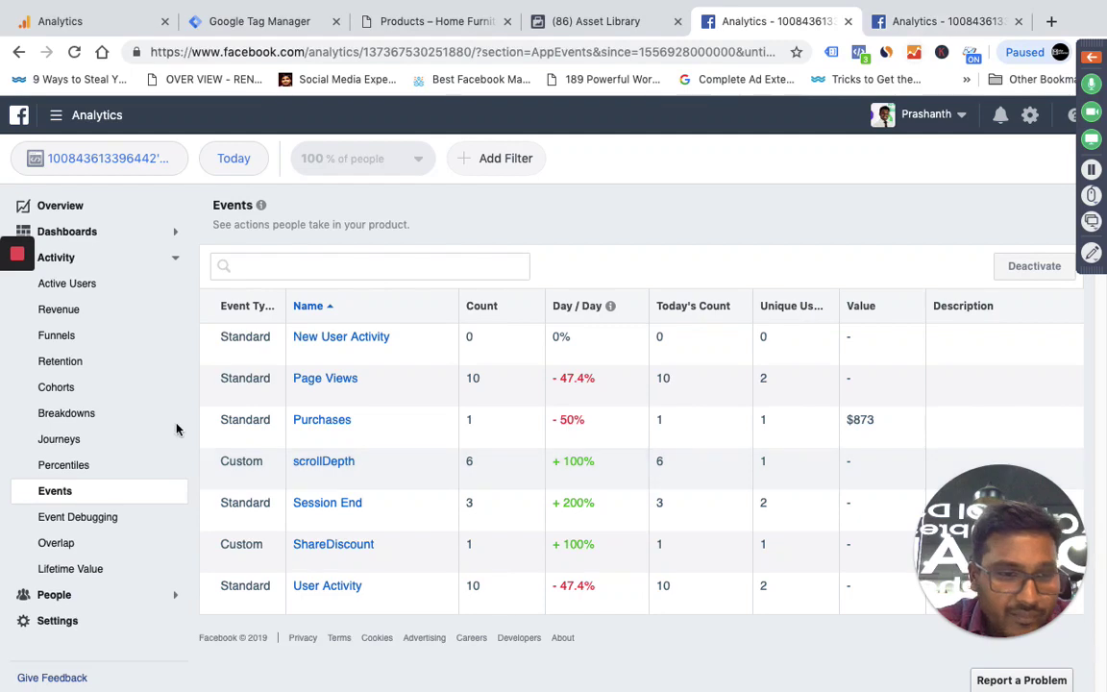
pyautogui.click(947, 21)
pyautogui.scroll(-1, 862, 491)
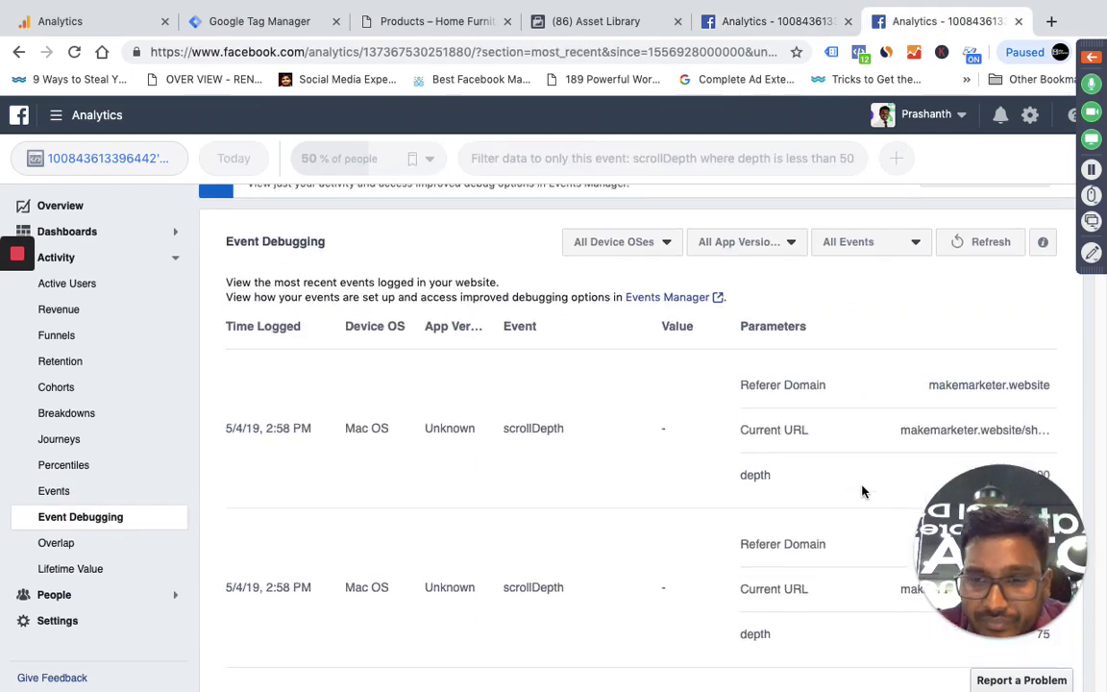
pyautogui.scroll(-3, 862, 491)
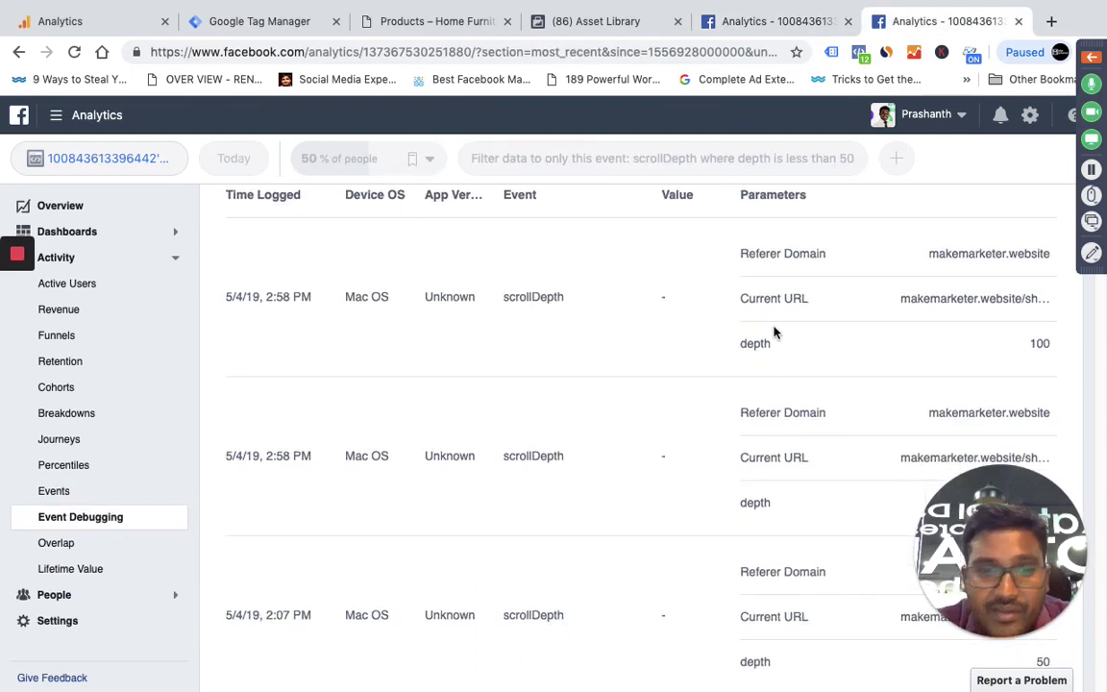
pyautogui.scroll(1, 339, 368)
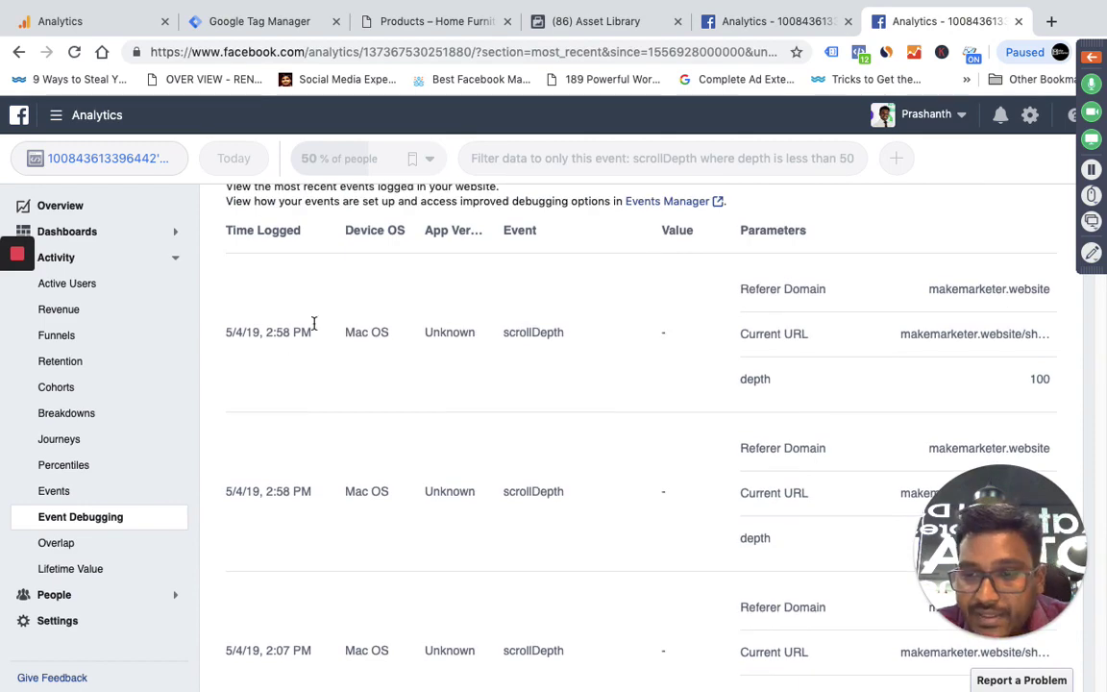
pyautogui.moveTo(1009, 5)
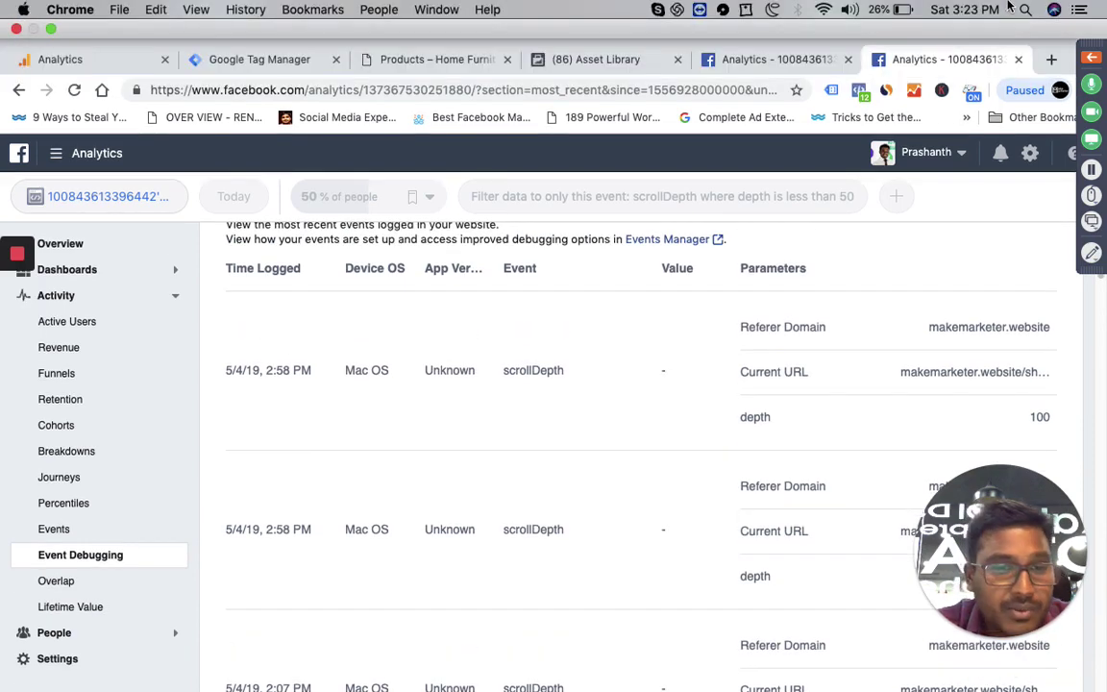
pyautogui.scroll(-1, 687, 429)
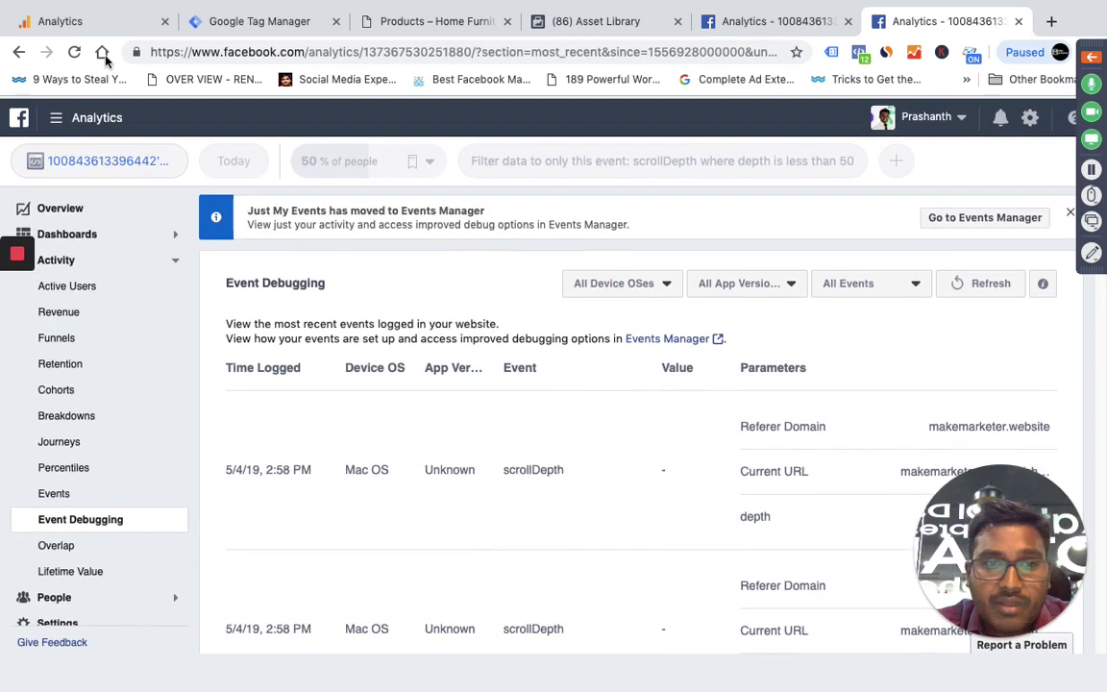
# Step: Reload both Facebook Analytics pages and examine the most recent scrollDepth and Page Views entries in the Event Debugging log
pyautogui.click(73, 54)
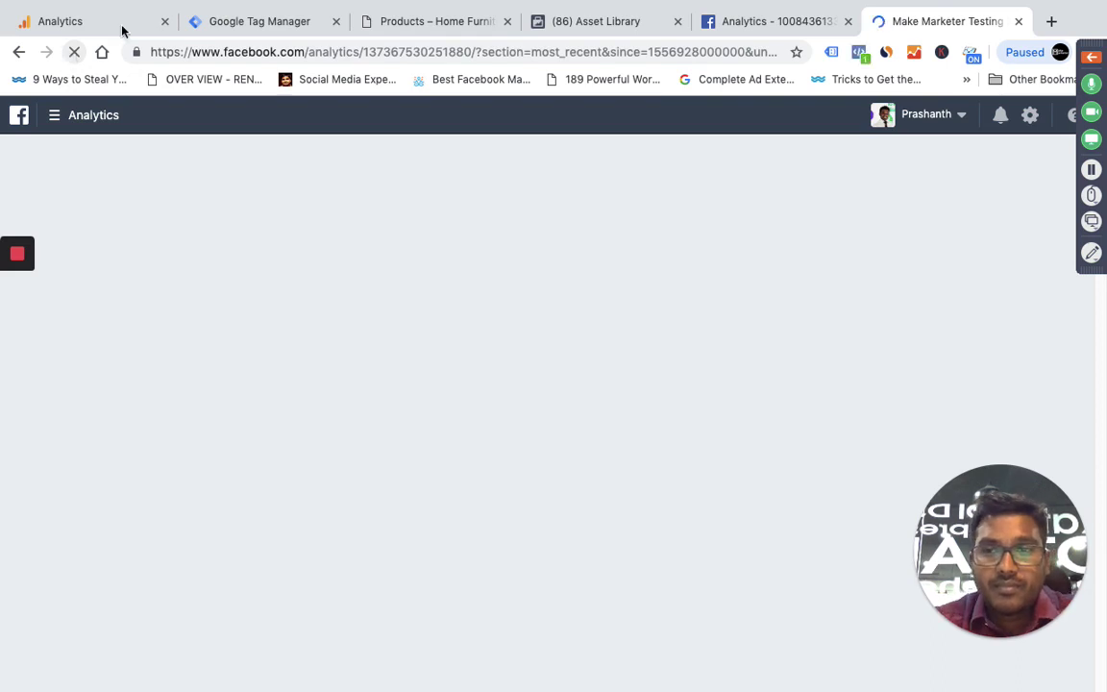
pyautogui.click(748, 27)
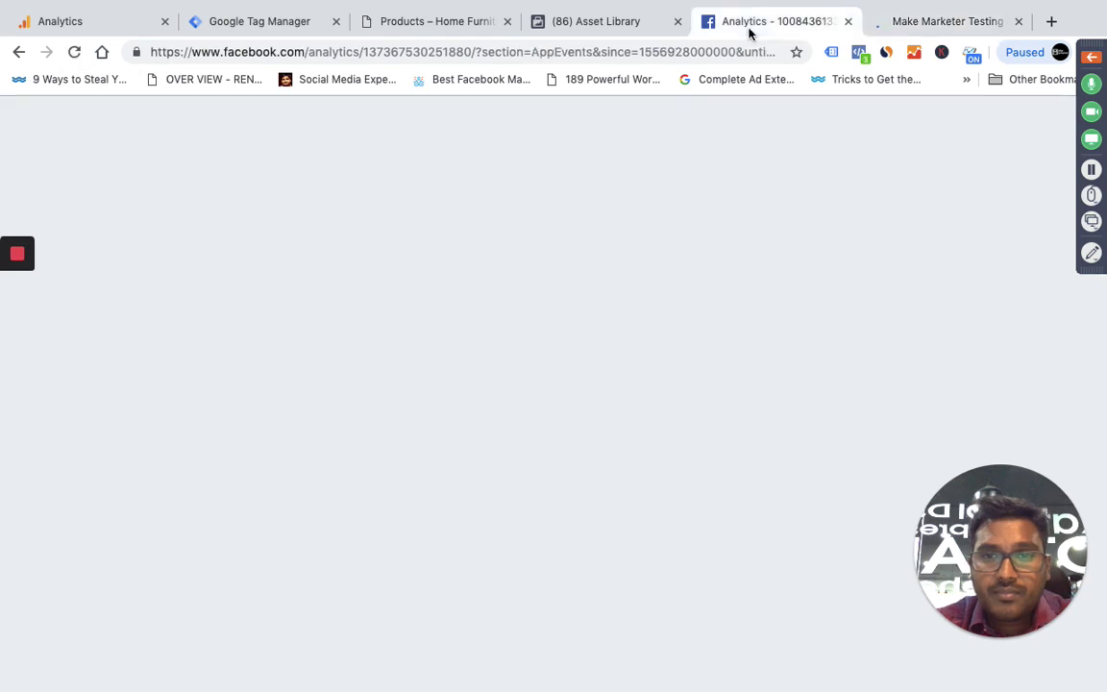
pyautogui.click(73, 55)
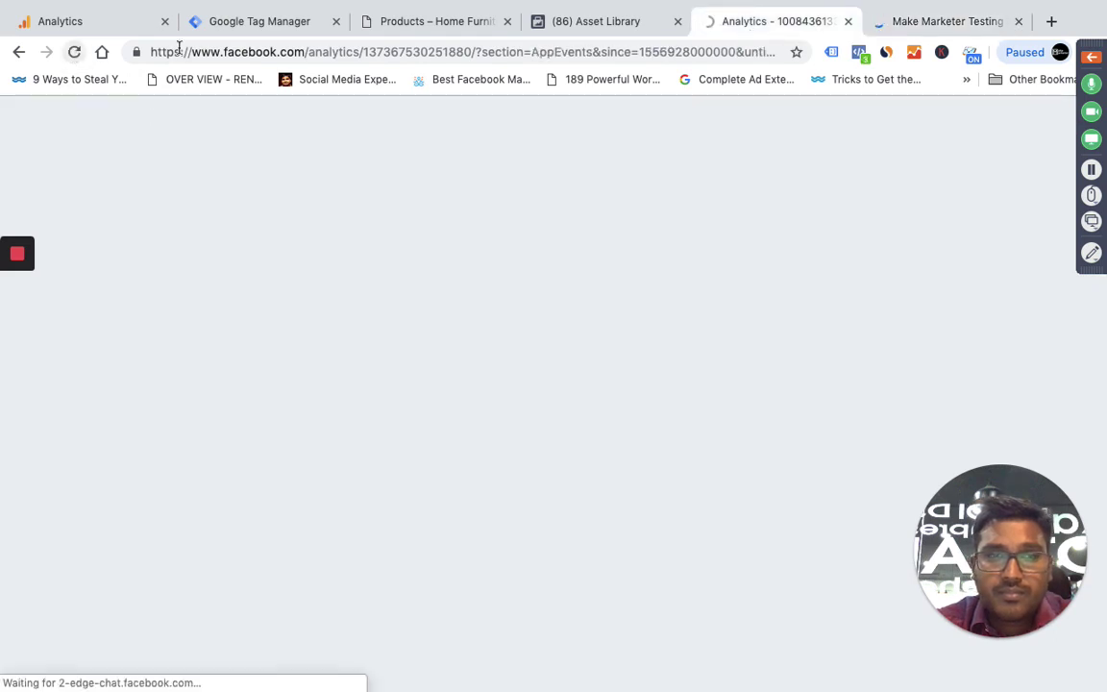
pyautogui.click(936, 27)
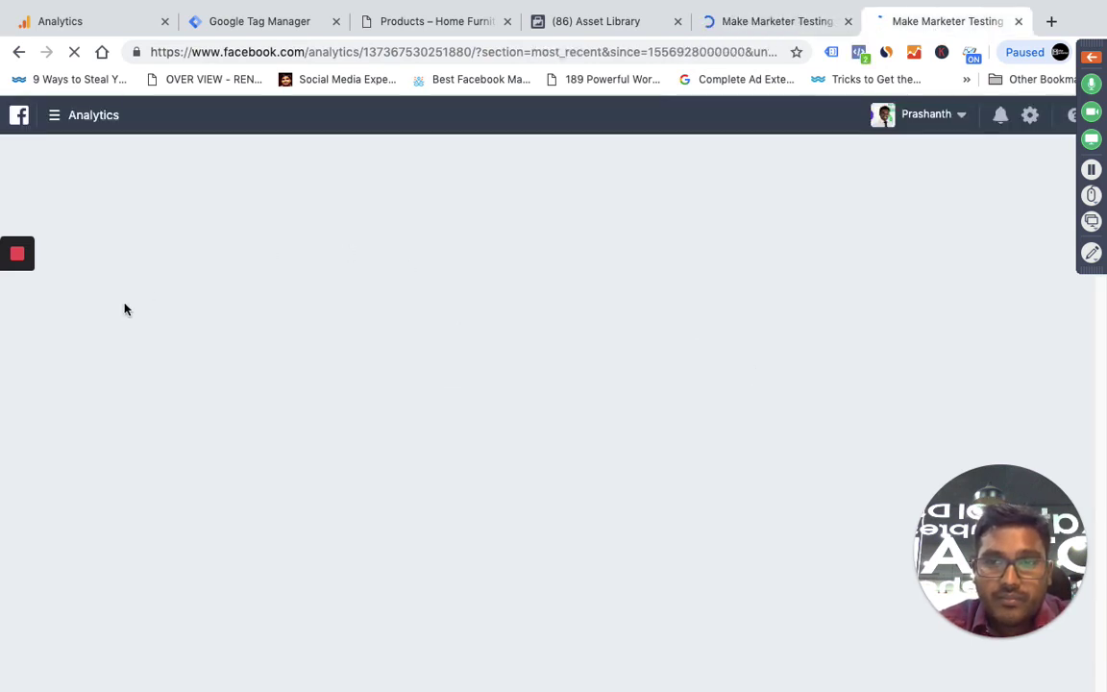
pyautogui.moveTo(12, 298)
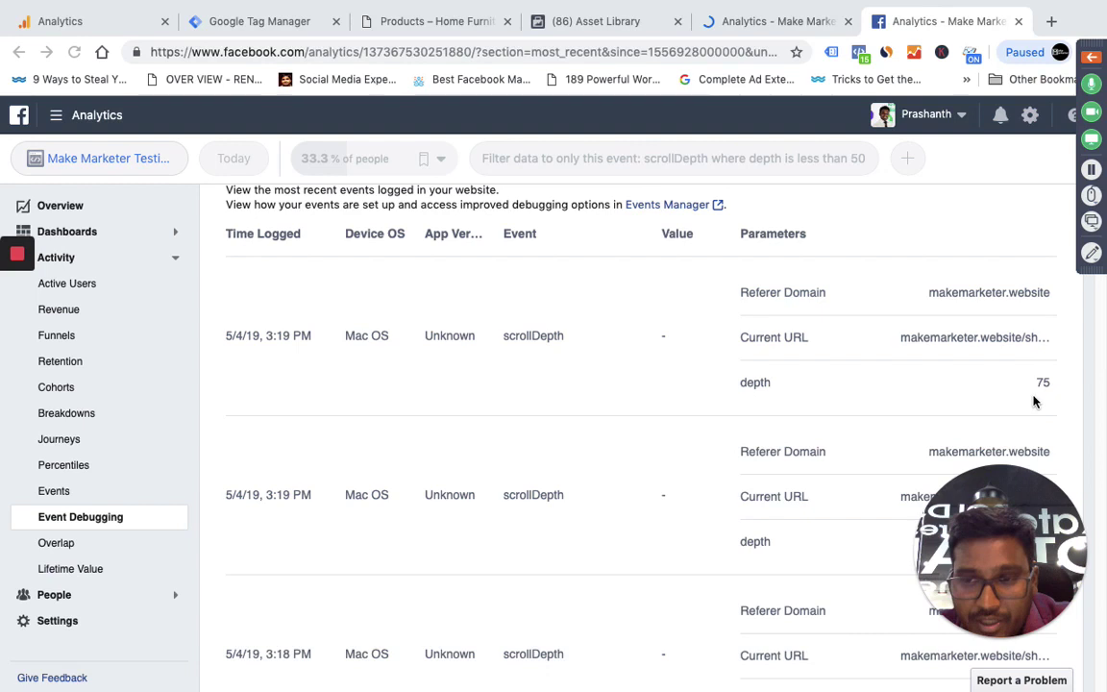
pyautogui.scroll(-5, 1036, 402)
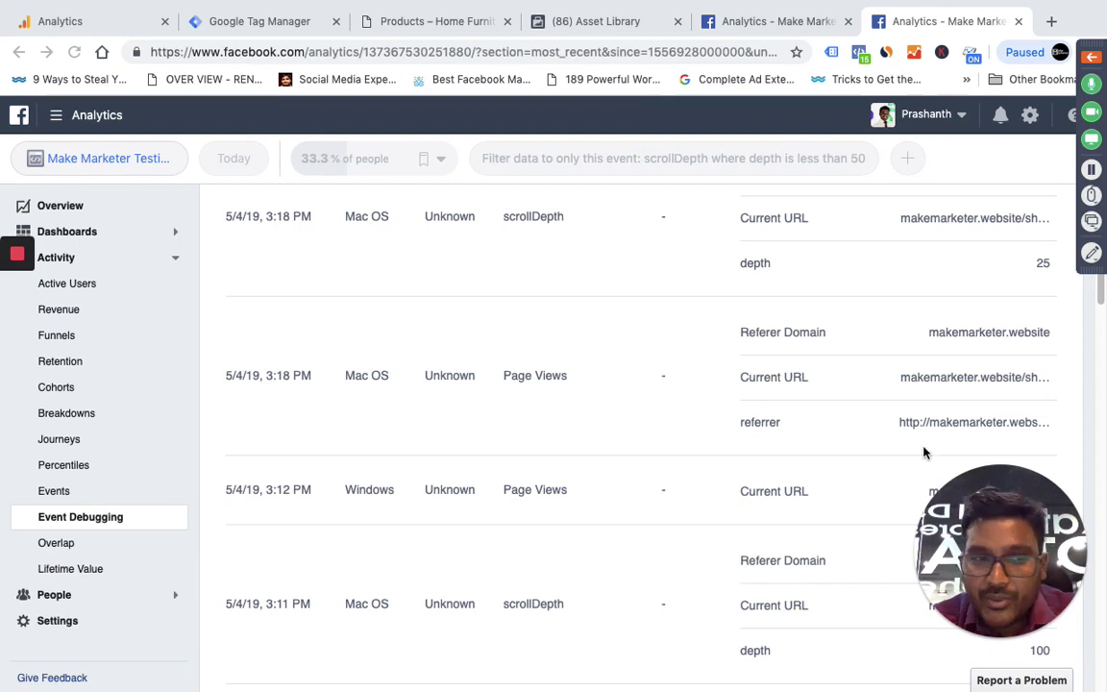
pyautogui.moveTo(18, 258)
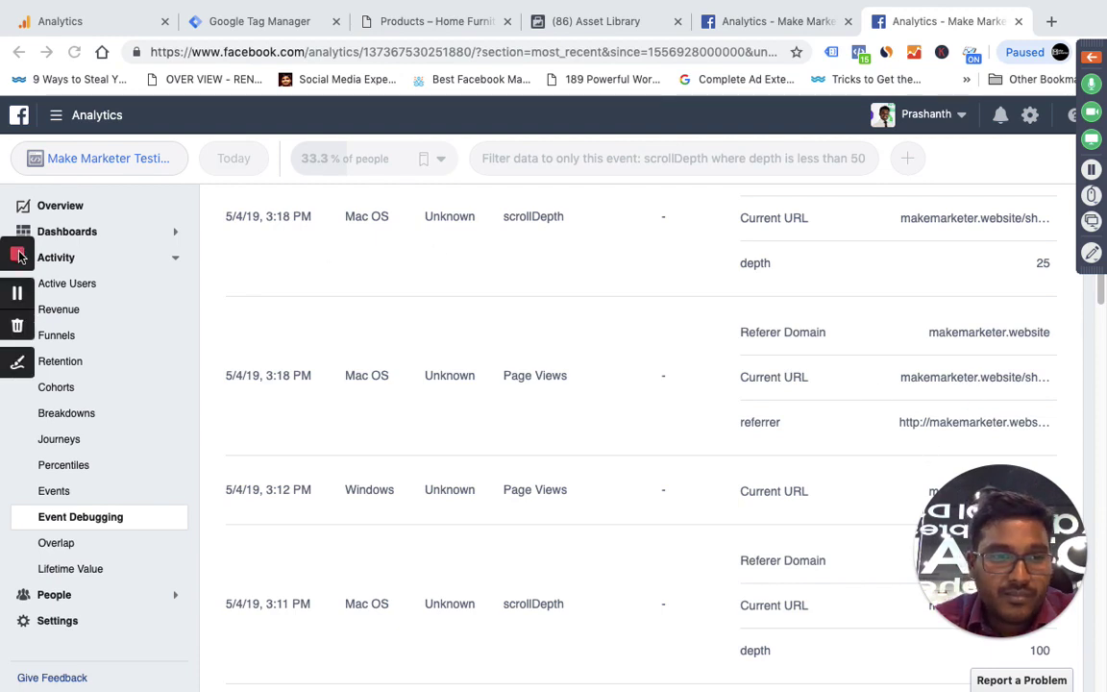